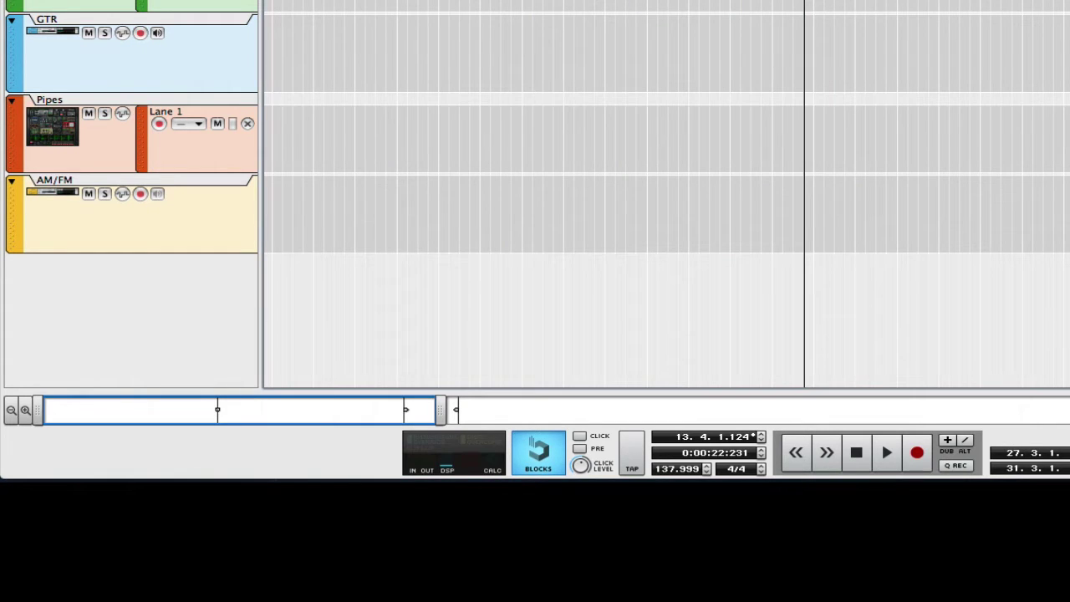
Toggle Blocks off and on, switch the sequencer to Block mode, and open the block list
{"action": "left_click", "coordinate": [543, 465]}
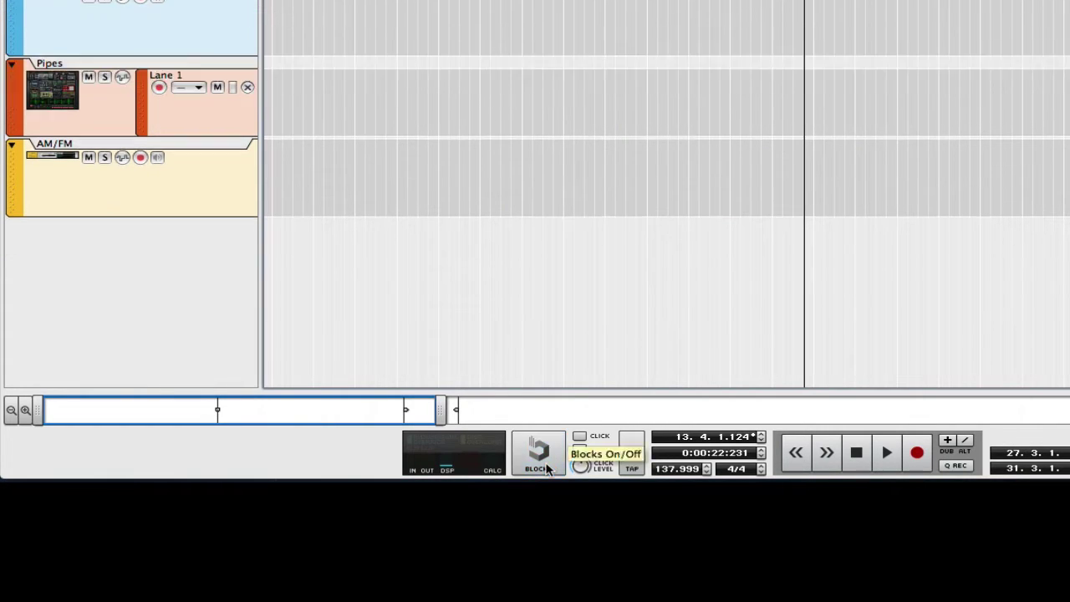
{"action": "left_click", "coordinate": [544, 465]}
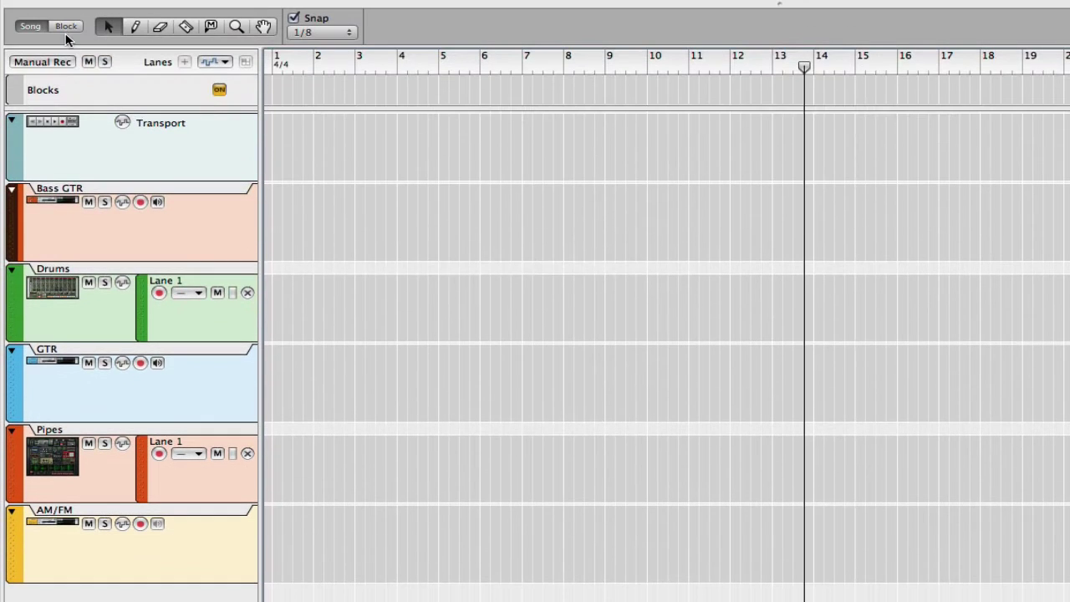
{"action": "left_click", "coordinate": [67, 27]}
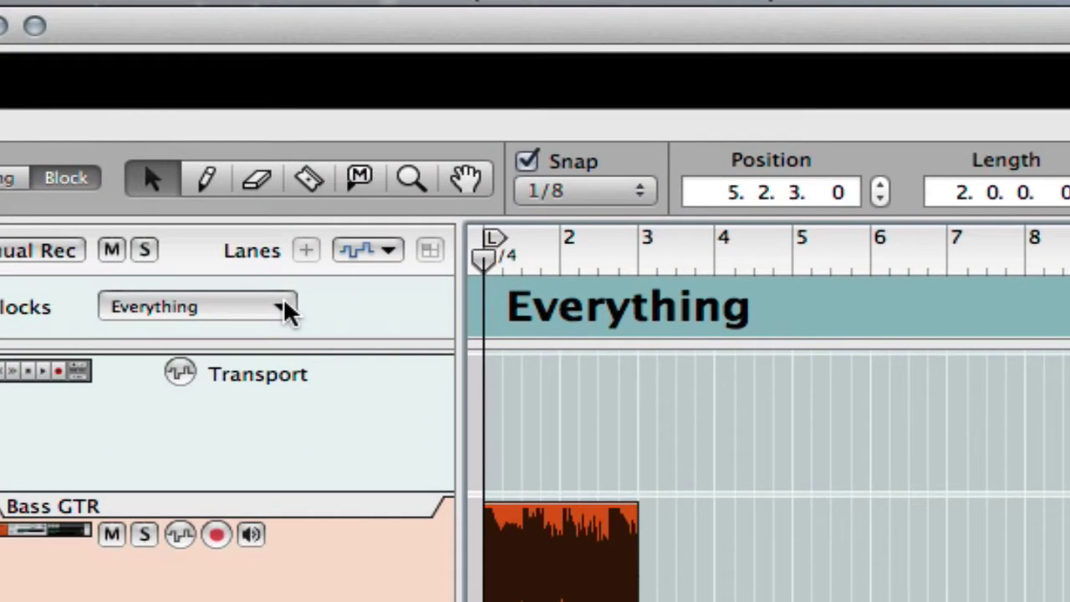
{"action": "left_click", "coordinate": [285, 310]}
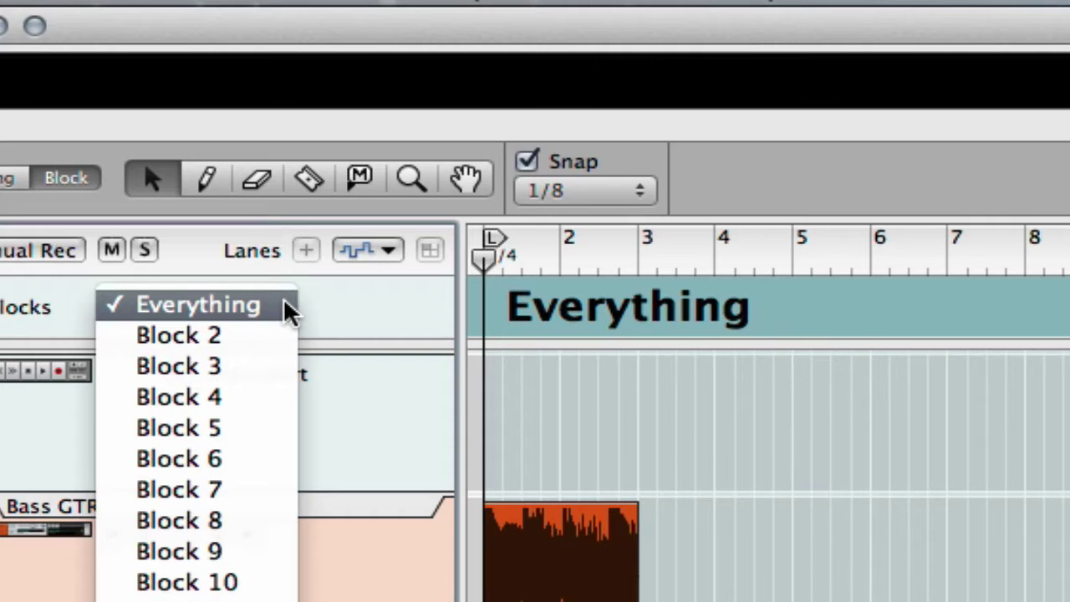
Rename Block 2 to 'Intro'
{"action": "left_click", "coordinate": [173, 338]}
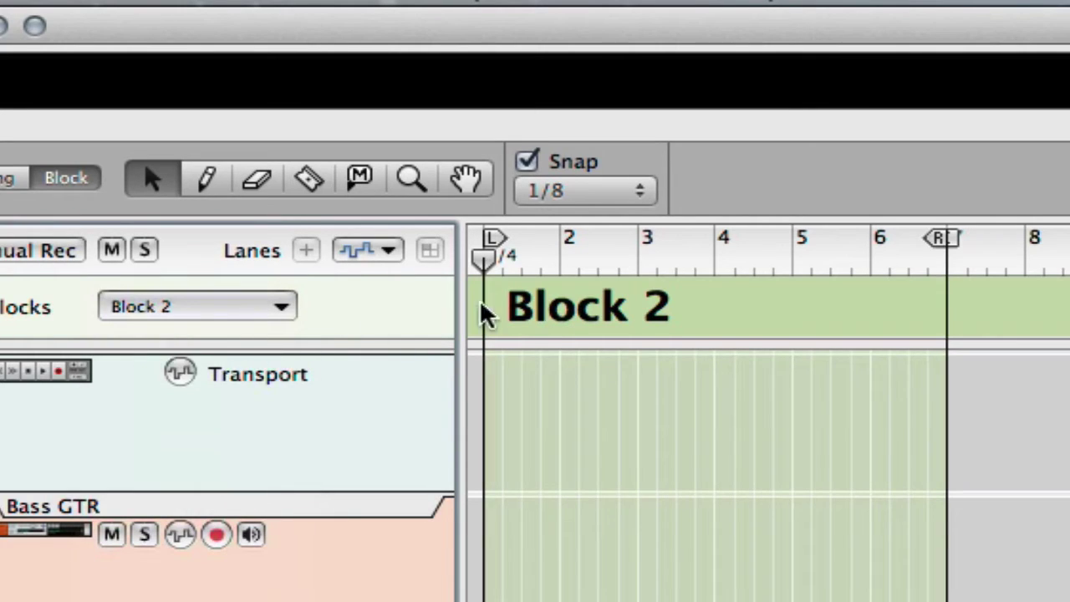
{"action": "double_click", "coordinate": [556, 326]}
{"action": "type", "text": "Intro"}
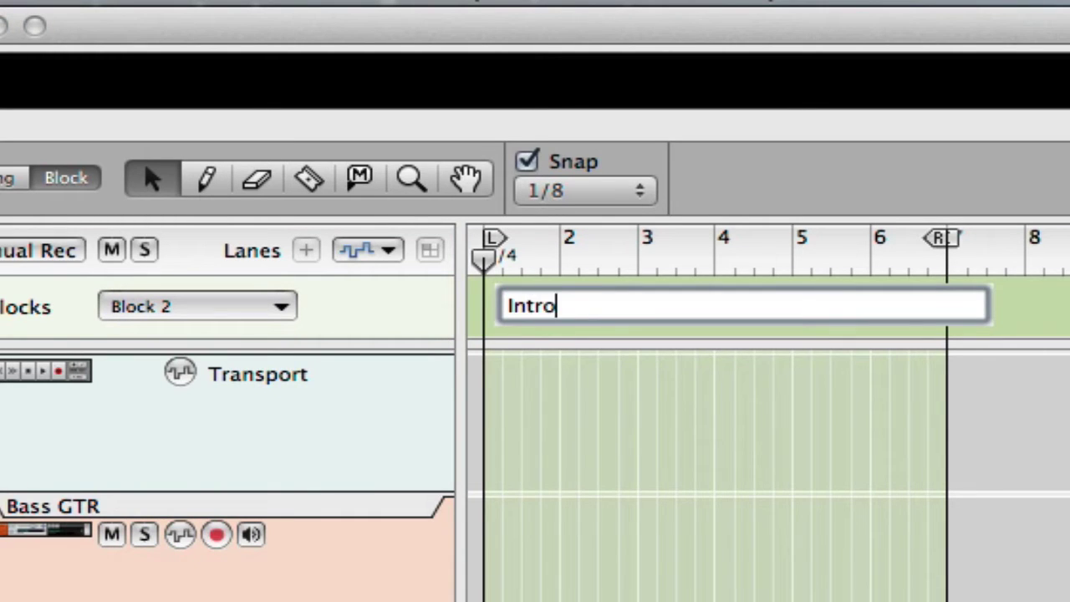
{"action": "key", "text": "Return"}
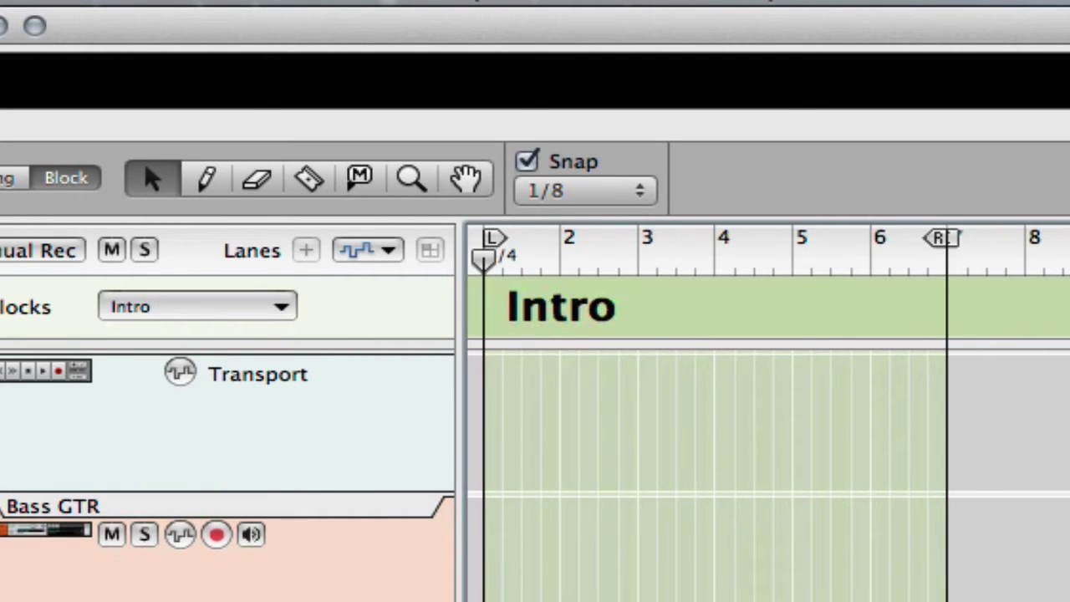
Rename Block 3 to 'Verse', redoing the name after clearing it once
{"action": "left_click", "coordinate": [280, 315]}
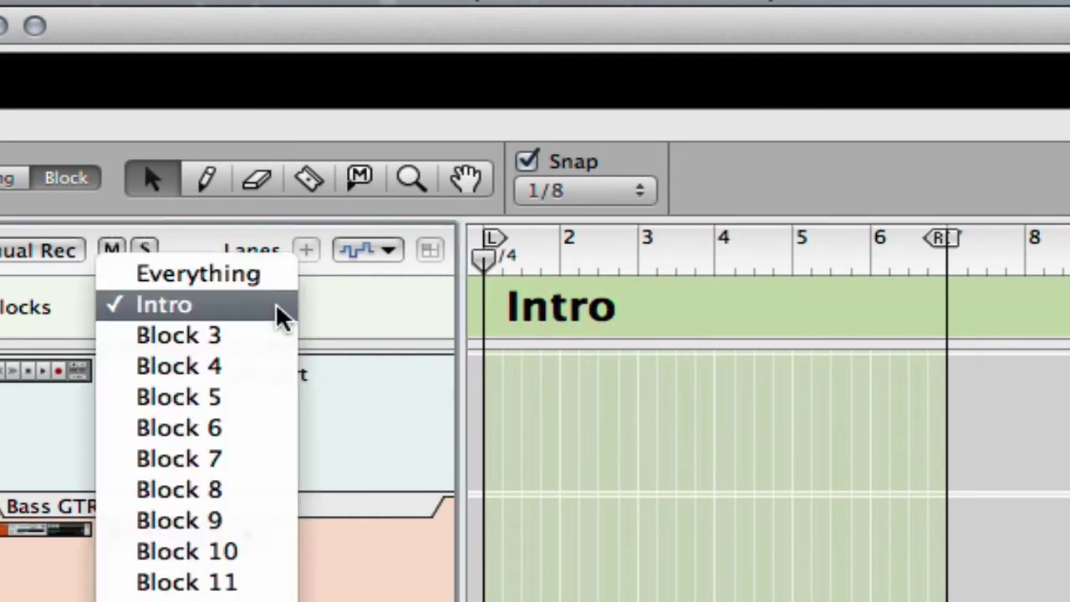
{"action": "left_click", "coordinate": [228, 336]}
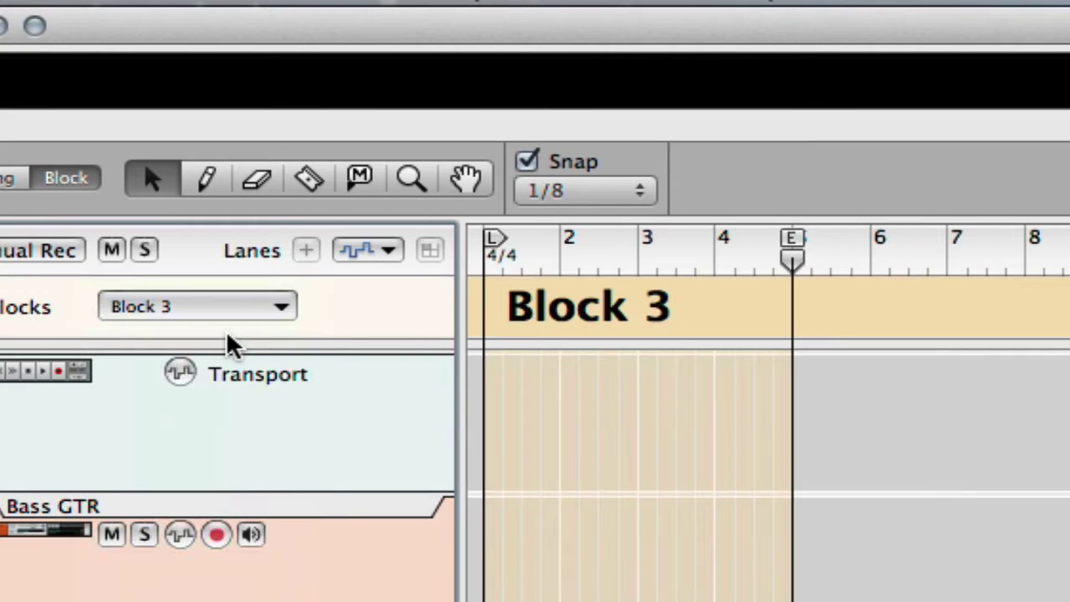
{"action": "double_click", "coordinate": [614, 311]}
{"action": "type", "text": "Verse"}
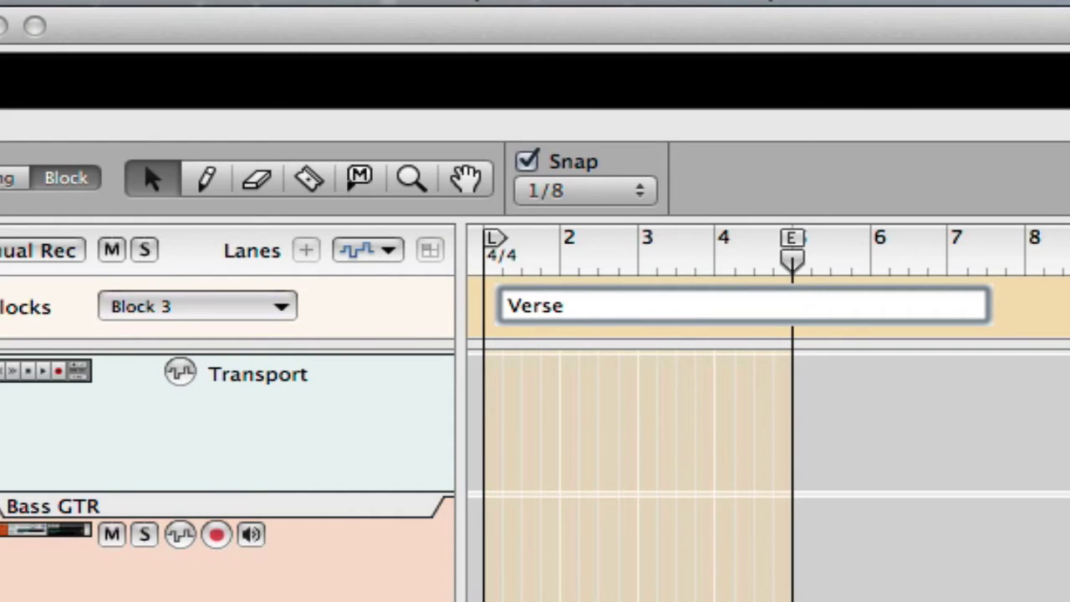
{"action": "key", "text": "Return"}
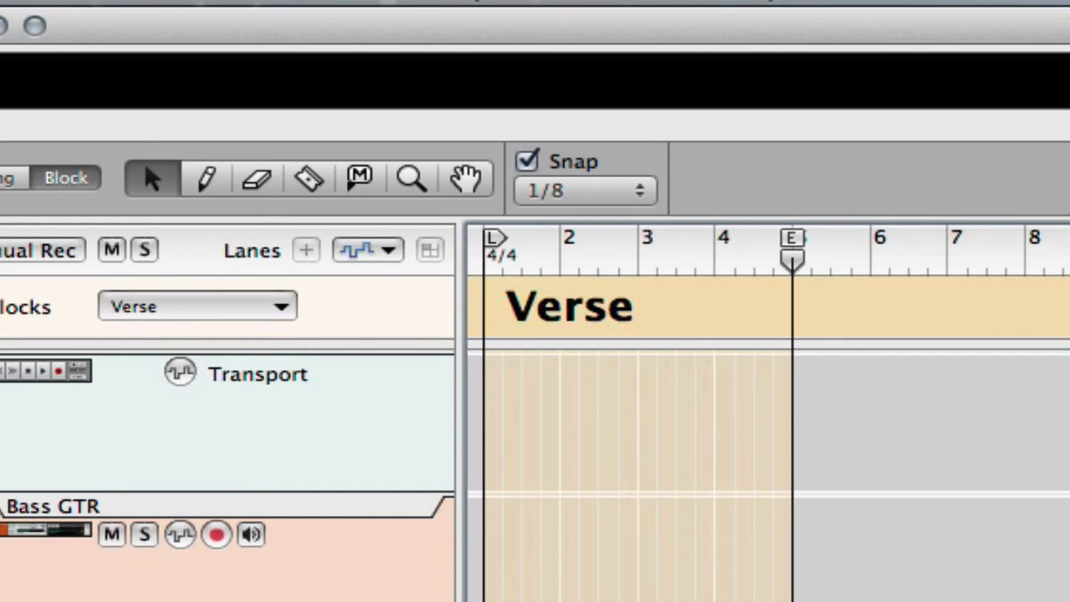
{"action": "double_click", "coordinate": [562, 309]}
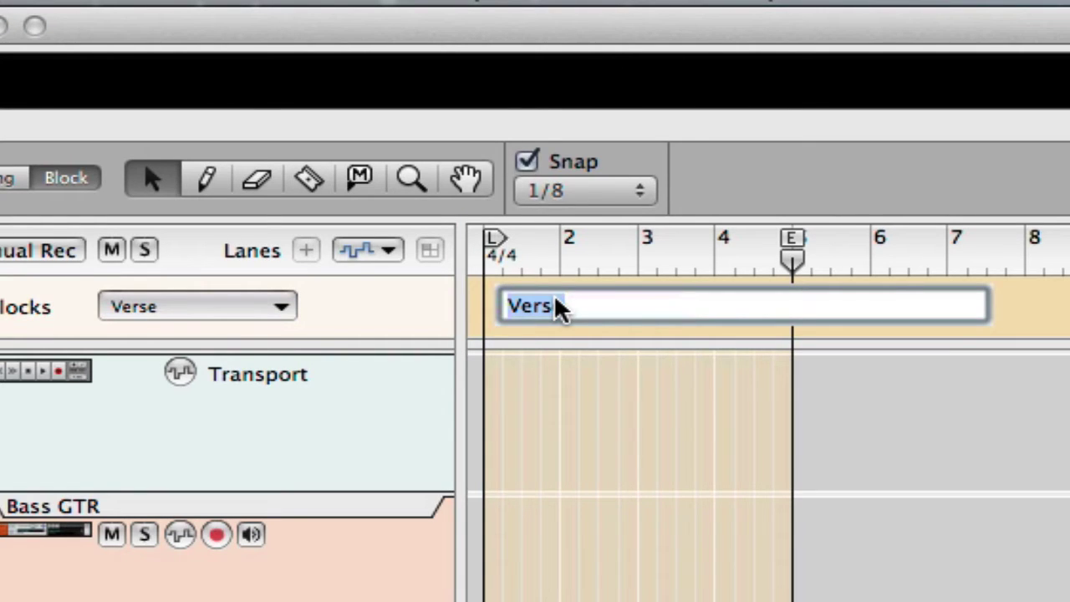
{"action": "key", "text": "BackSpace"}
{"action": "key", "text": "Return"}
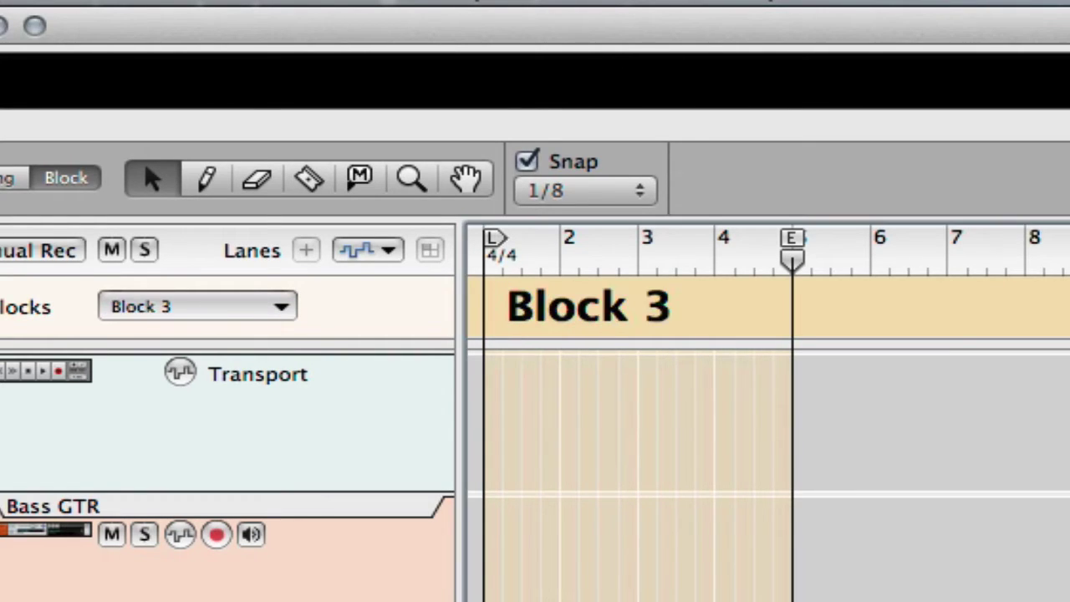
{"action": "double_click", "coordinate": [629, 316]}
{"action": "type", "text": "Verse"}
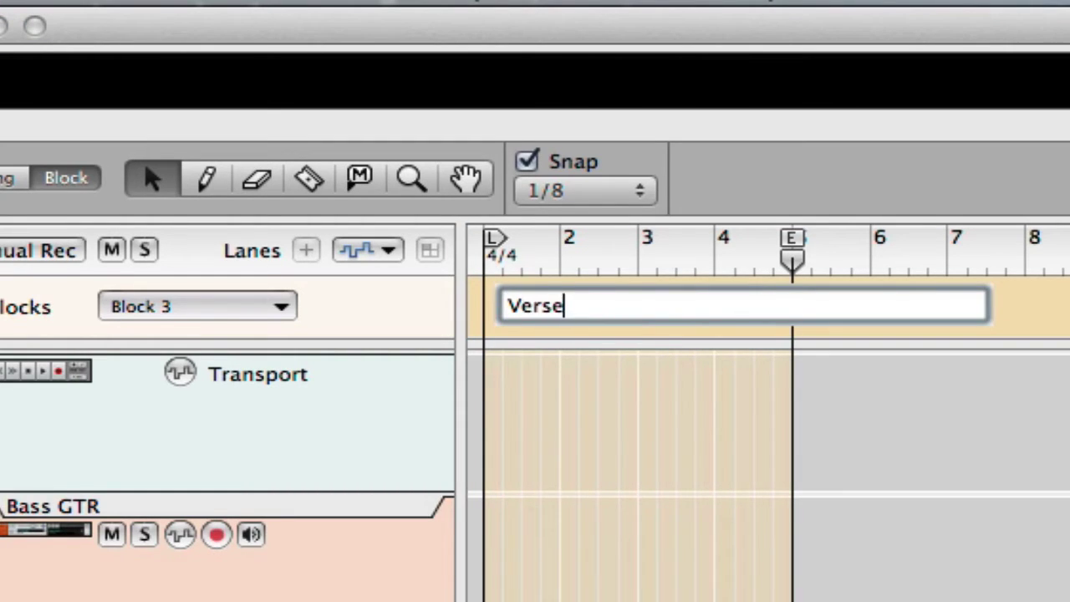
{"action": "key", "text": "Return"}
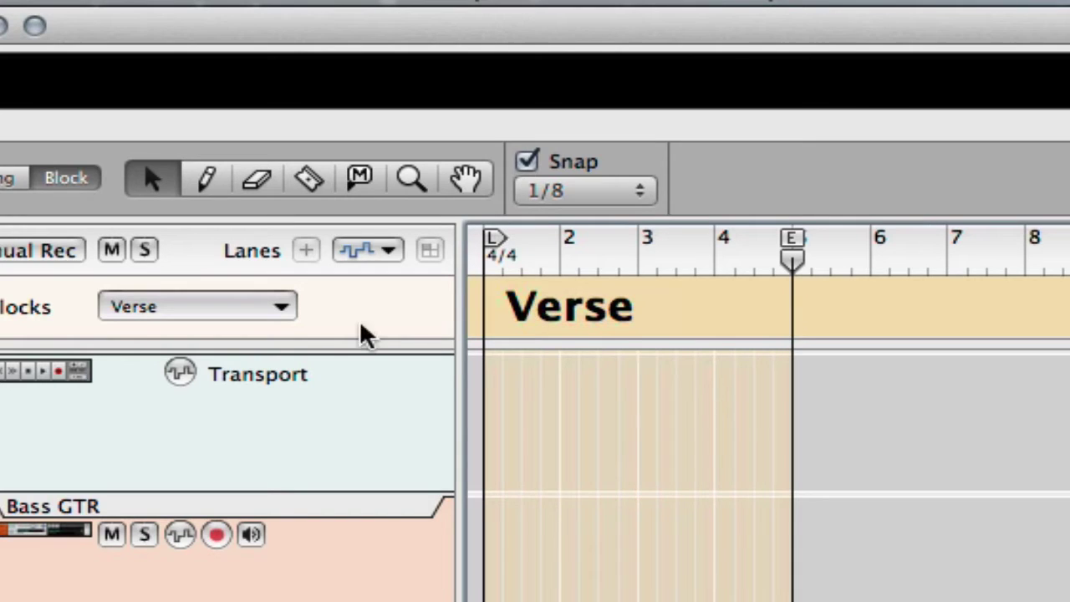
Rename Block 4 to 'Break'
{"action": "left_click", "coordinate": [283, 316]}
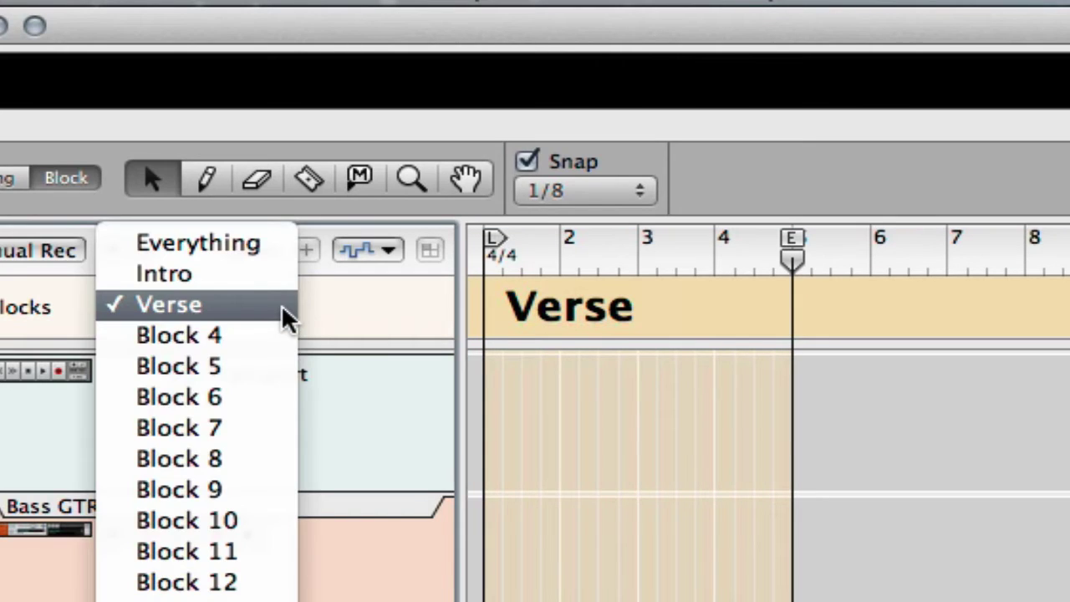
{"action": "left_click", "coordinate": [250, 340]}
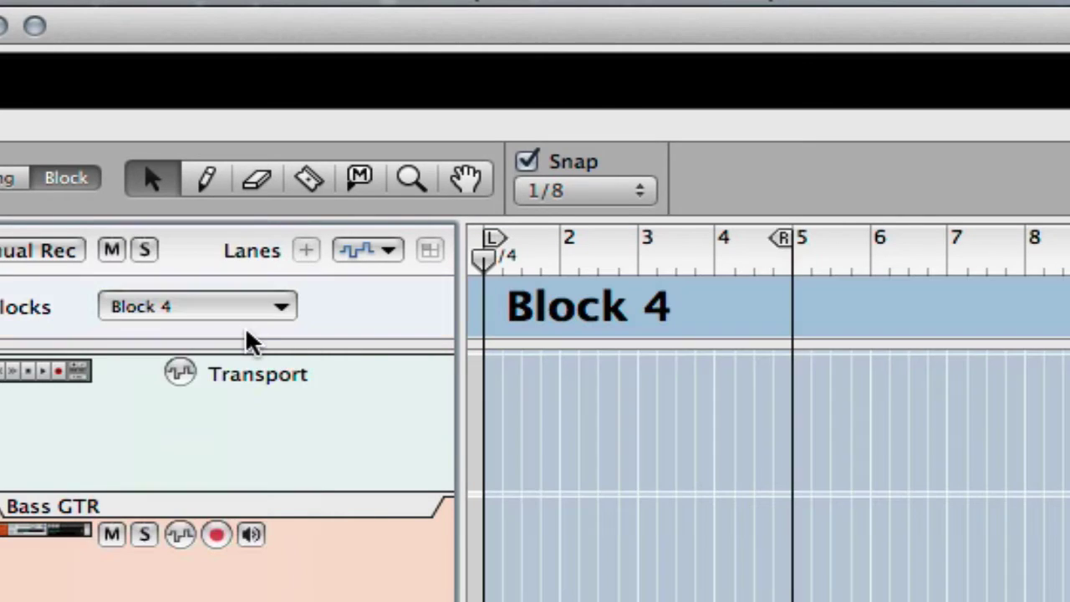
{"action": "double_click", "coordinate": [586, 306]}
{"action": "type", "text": "Break"}
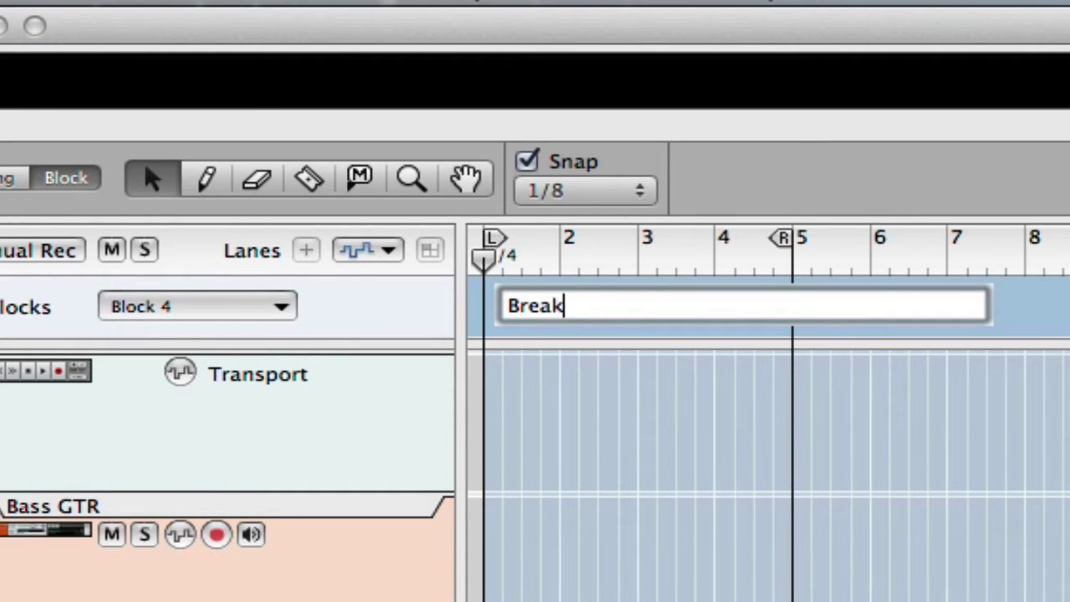
{"action": "key", "text": "Return"}
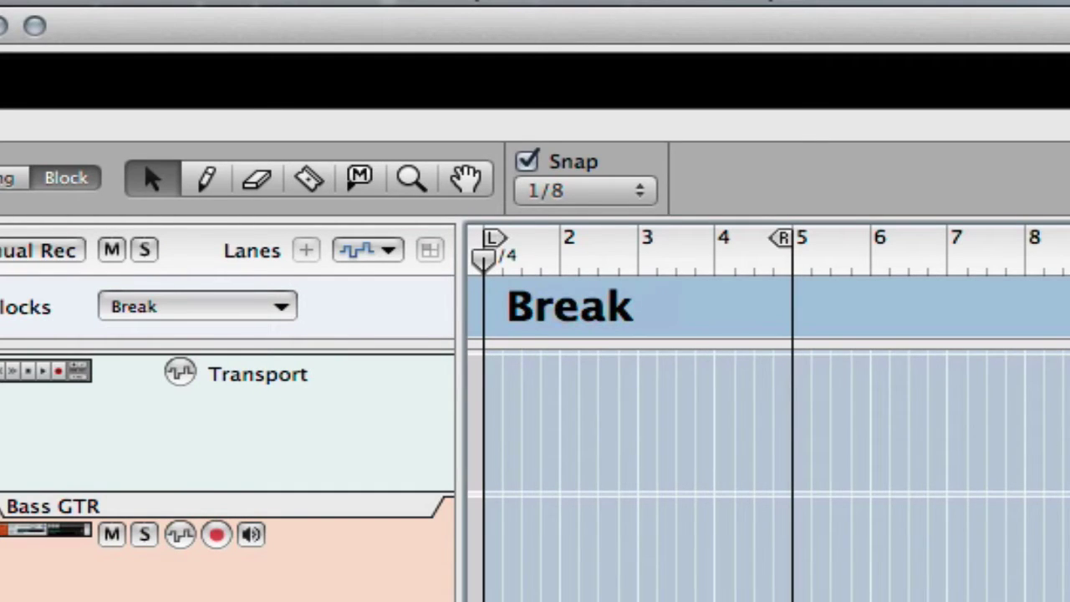
{"action": "left_click", "coordinate": [282, 307]}
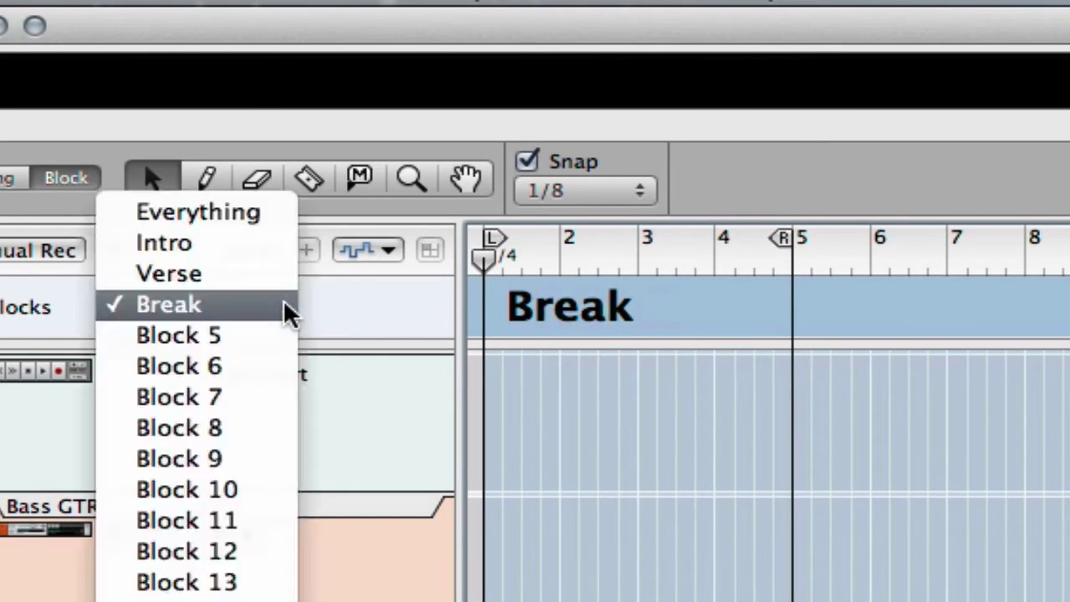
Paste the Bass GTR, Drums and Pipes clips from Everything into the Intro block
{"action": "left_click", "coordinate": [196, 209]}
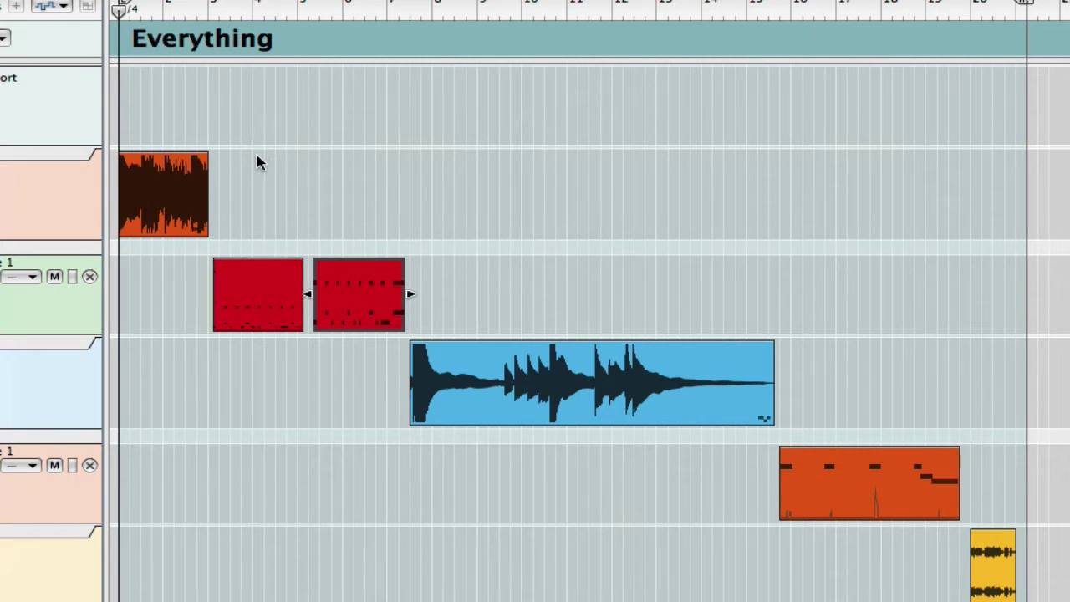
{"action": "left_click_drag", "start_coordinate": [257, 156], "coordinate": [176, 289]}
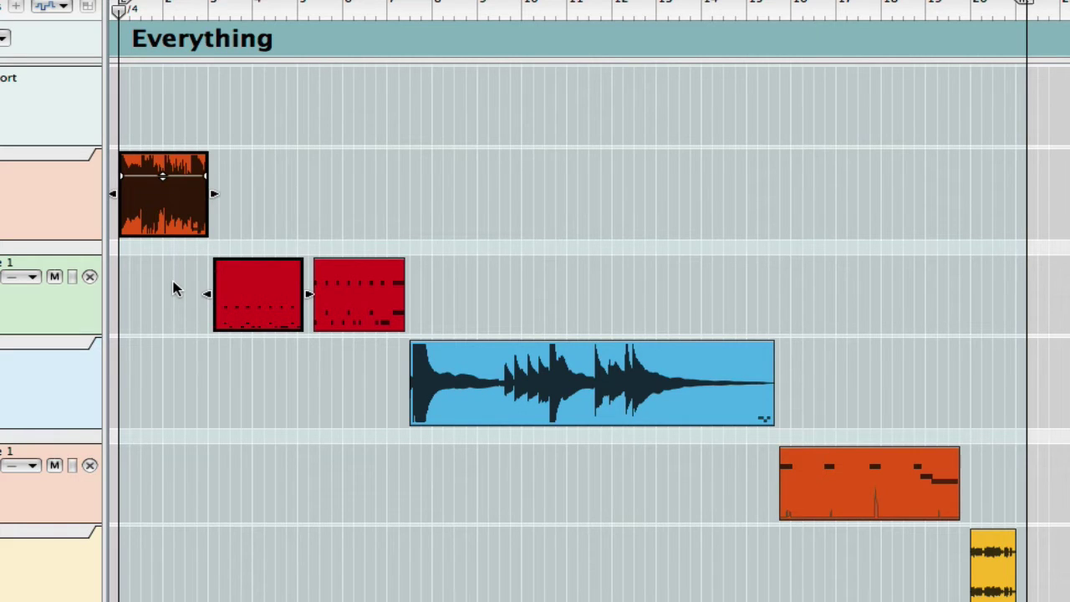
{"action": "left_click", "coordinate": [905, 489]}
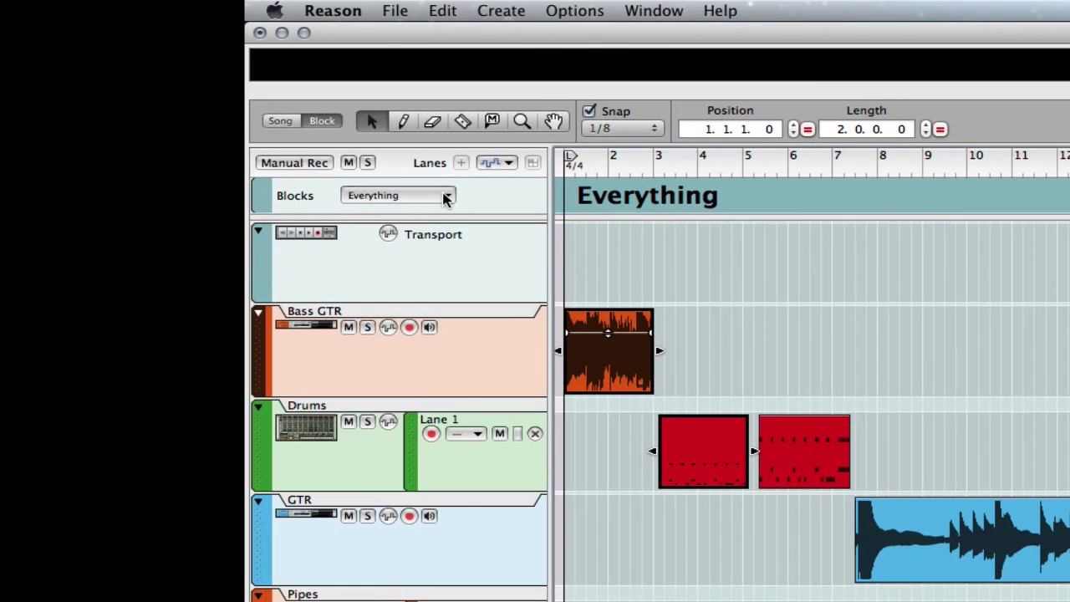
{"action": "left_click", "coordinate": [444, 197]}
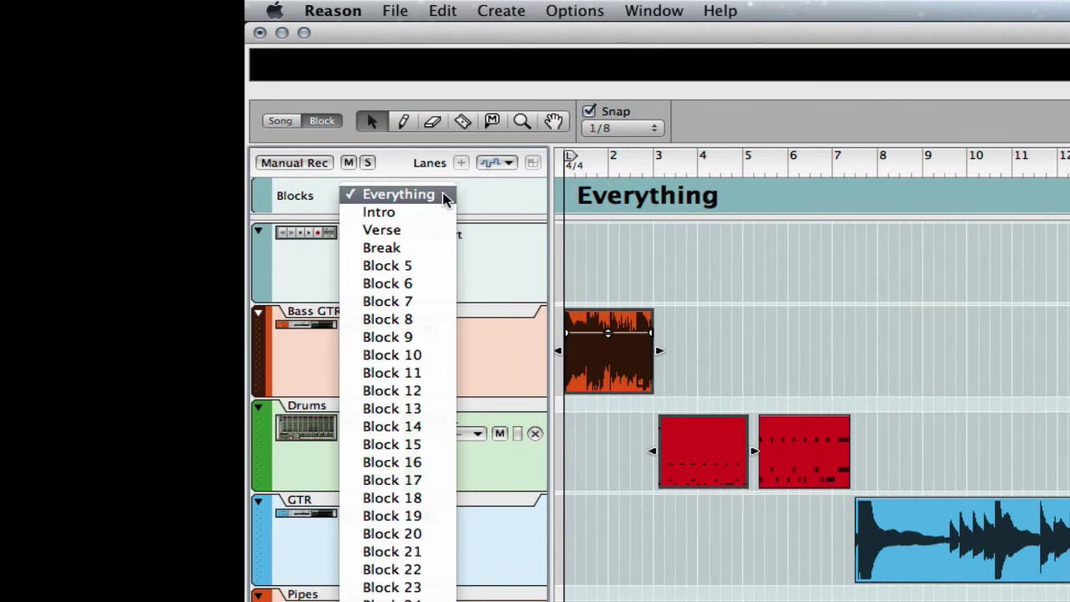
{"action": "left_click", "coordinate": [405, 214]}
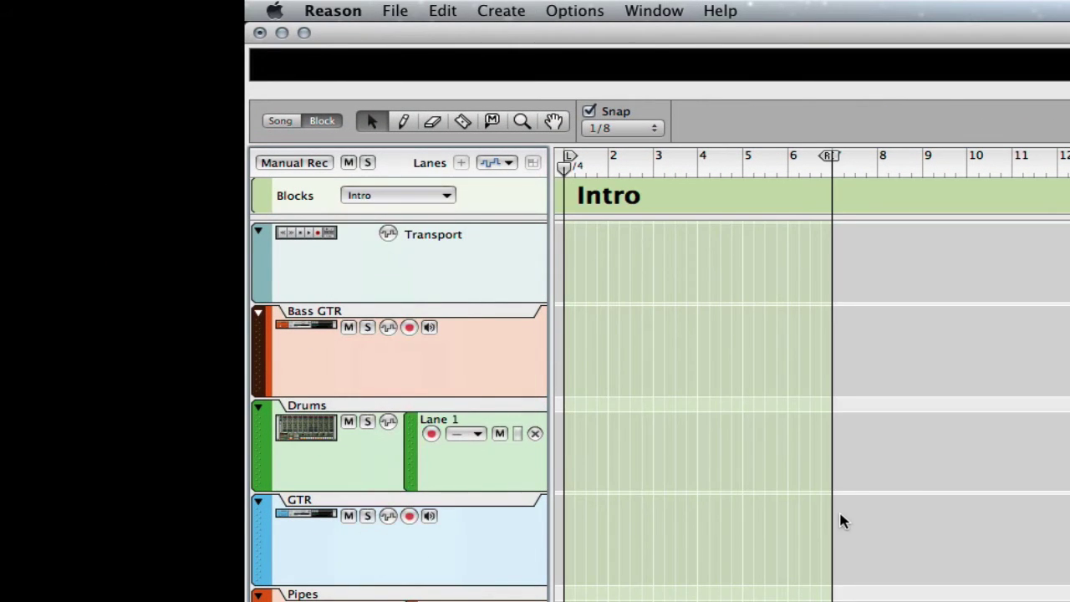
{"action": "key", "text": "super+v"}
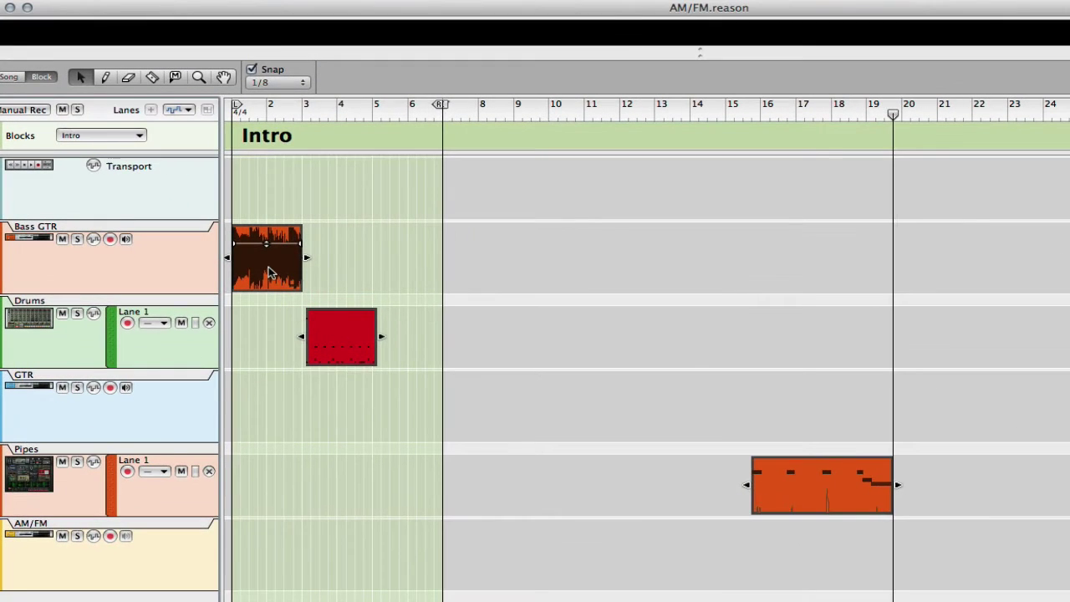
{"action": "left_click_drag", "start_coordinate": [271, 269], "coordinate": [409, 260]}
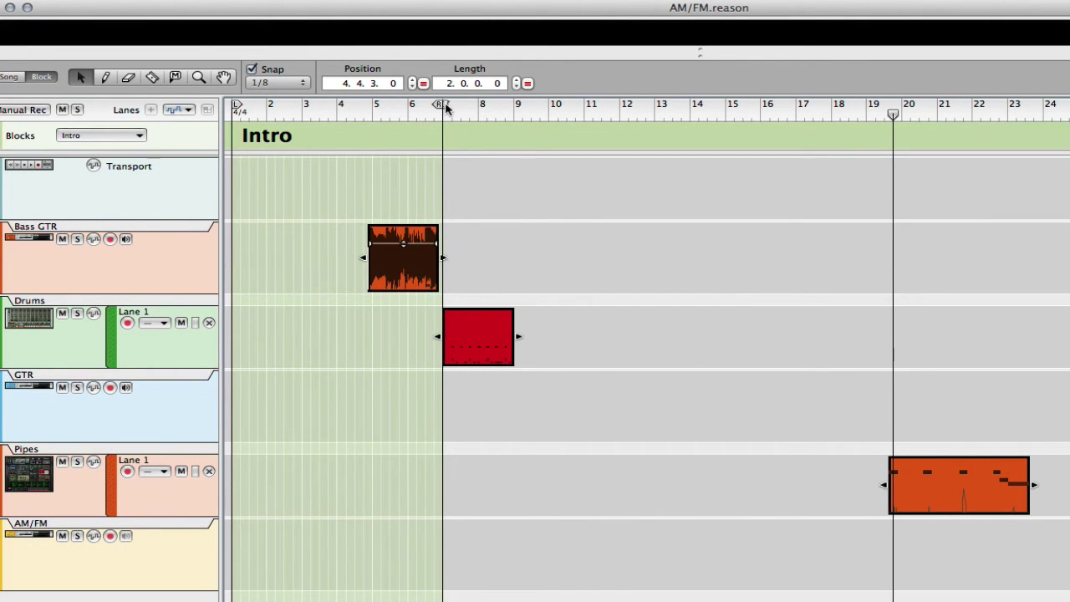
Put Pipes at Intro's start, Bass GTR and Drums at bar 5, and end Intro at bar 7
{"action": "left_click_drag", "start_coordinate": [445, 107], "coordinate": [795, 131]}
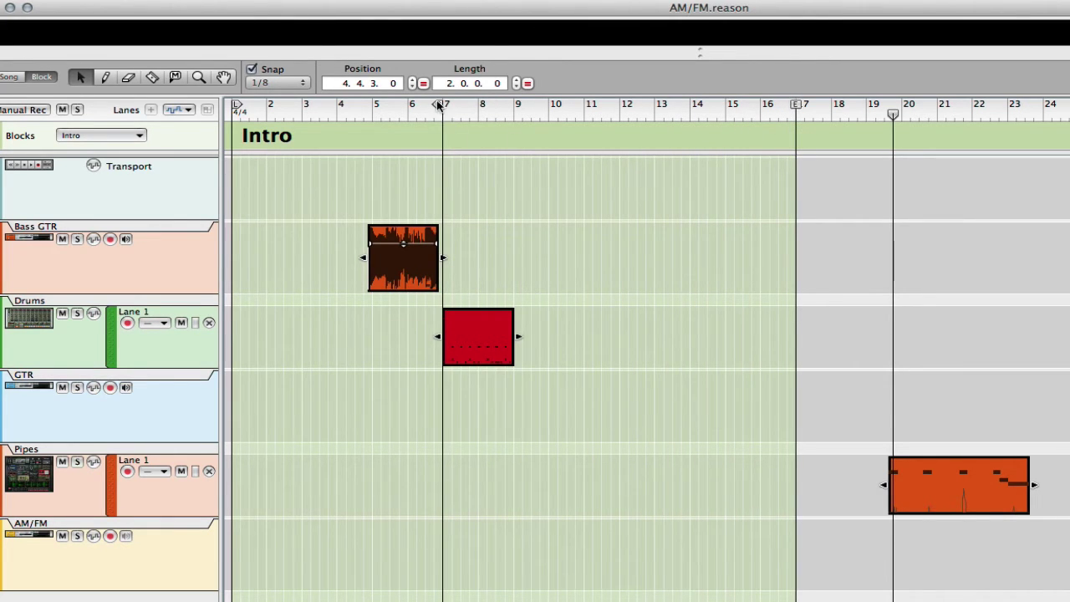
{"action": "left_click_drag", "start_coordinate": [439, 104], "coordinate": [795, 105]}
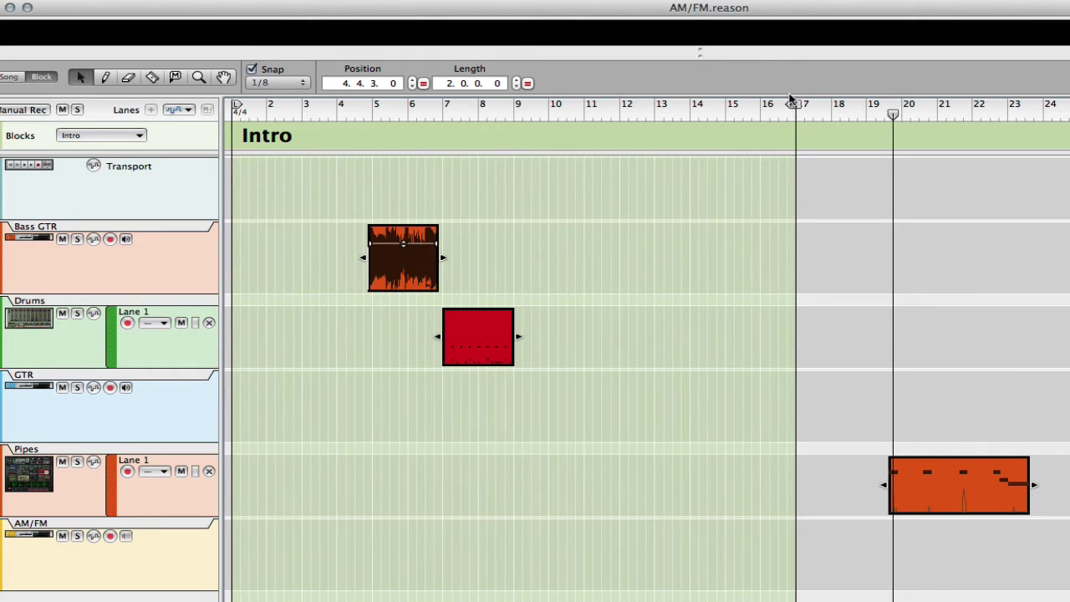
{"action": "left_click", "coordinate": [666, 269]}
{"action": "left_click_drag", "start_coordinate": [893, 510], "coordinate": [298, 511]}
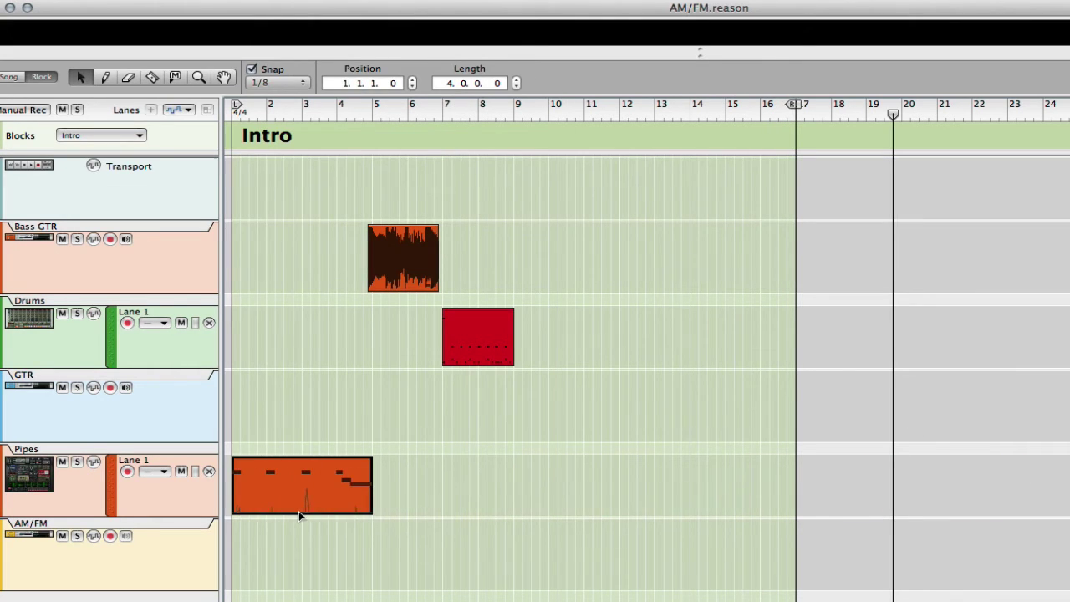
{"action": "left_click", "coordinate": [398, 240]}
{"action": "left_click_drag", "start_coordinate": [398, 241], "coordinate": [407, 240]}
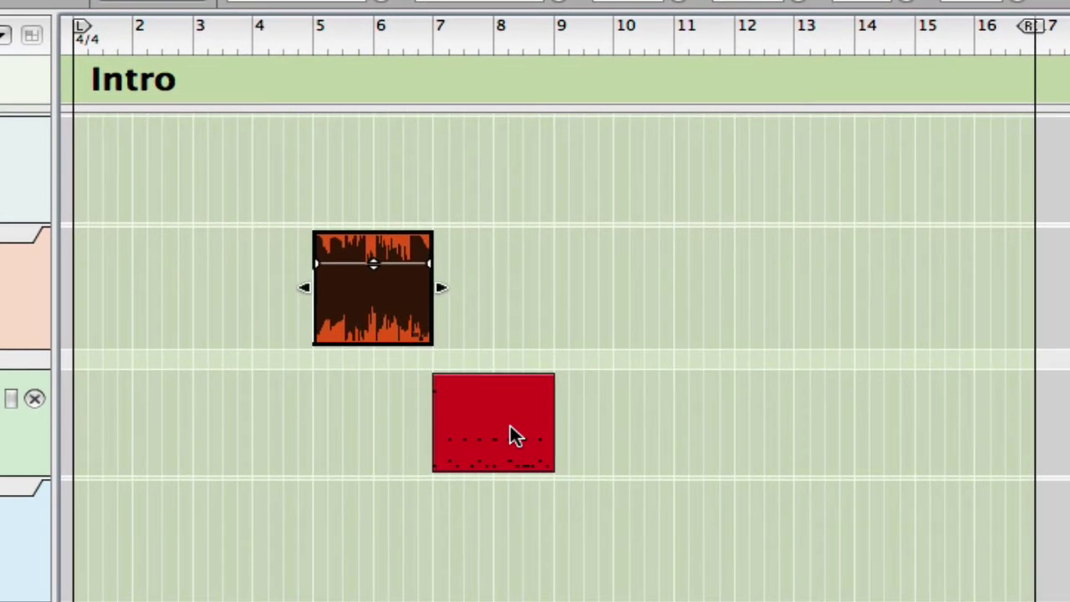
{"action": "left_click_drag", "start_coordinate": [510, 427], "coordinate": [387, 430]}
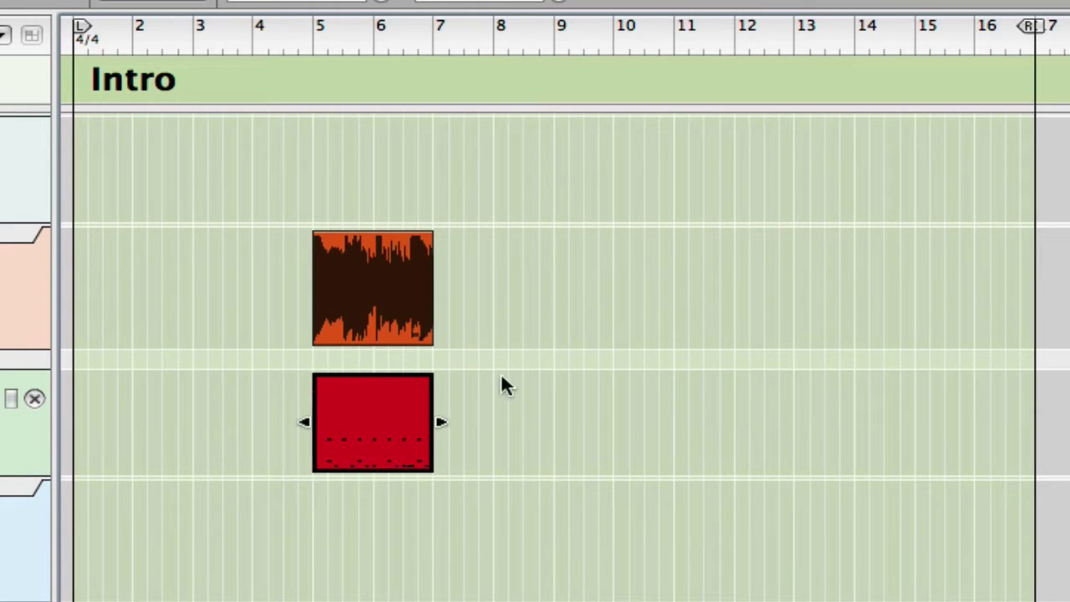
{"action": "left_click_drag", "start_coordinate": [1030, 34], "coordinate": [433, 95]}
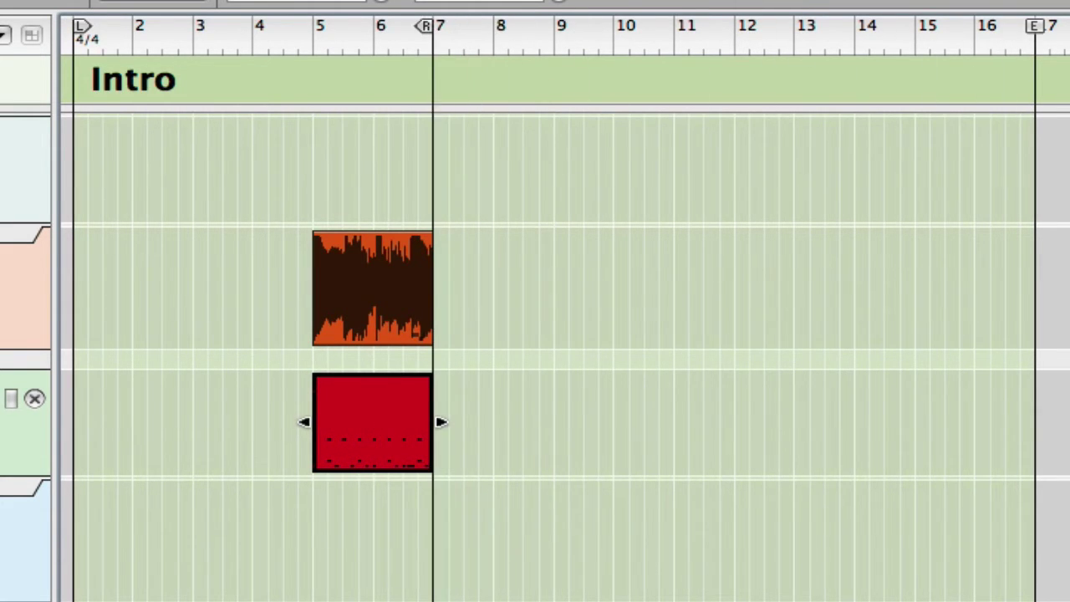
{"action": "left_click_drag", "start_coordinate": [1021, 25], "coordinate": [428, 74]}
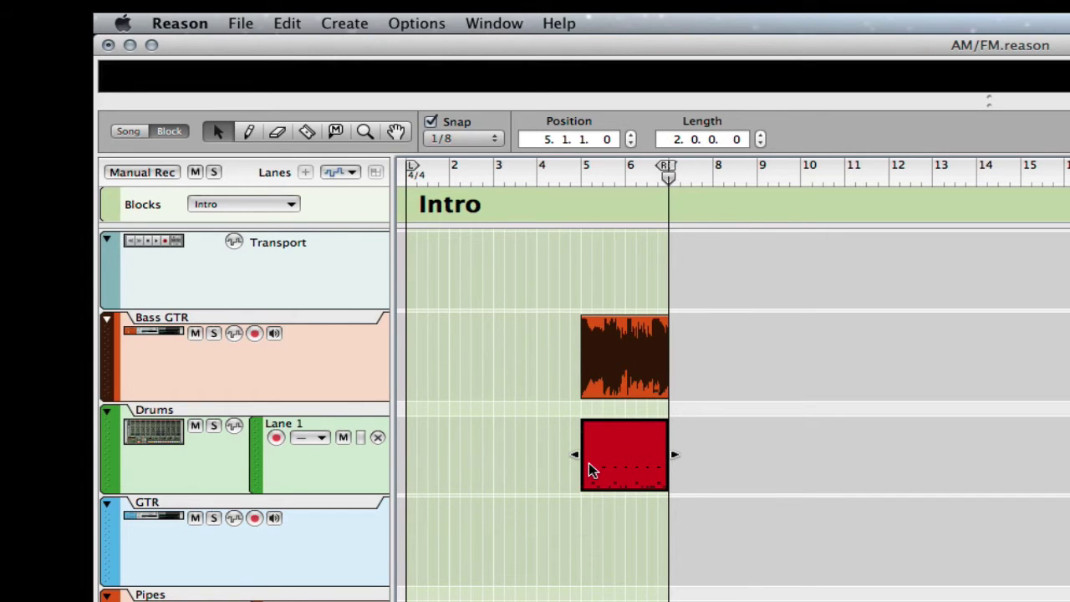
Extend the Verse block's range, then select the second Drums clip and Bass GTR clip in Everything
{"action": "left_click", "coordinate": [291, 205]}
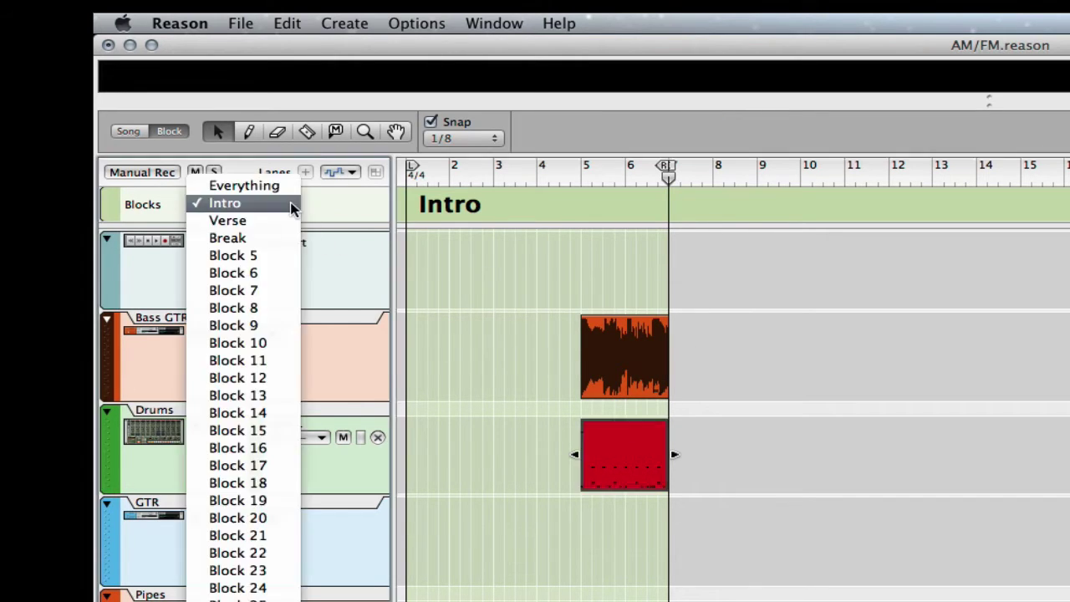
{"action": "left_click", "coordinate": [240, 221]}
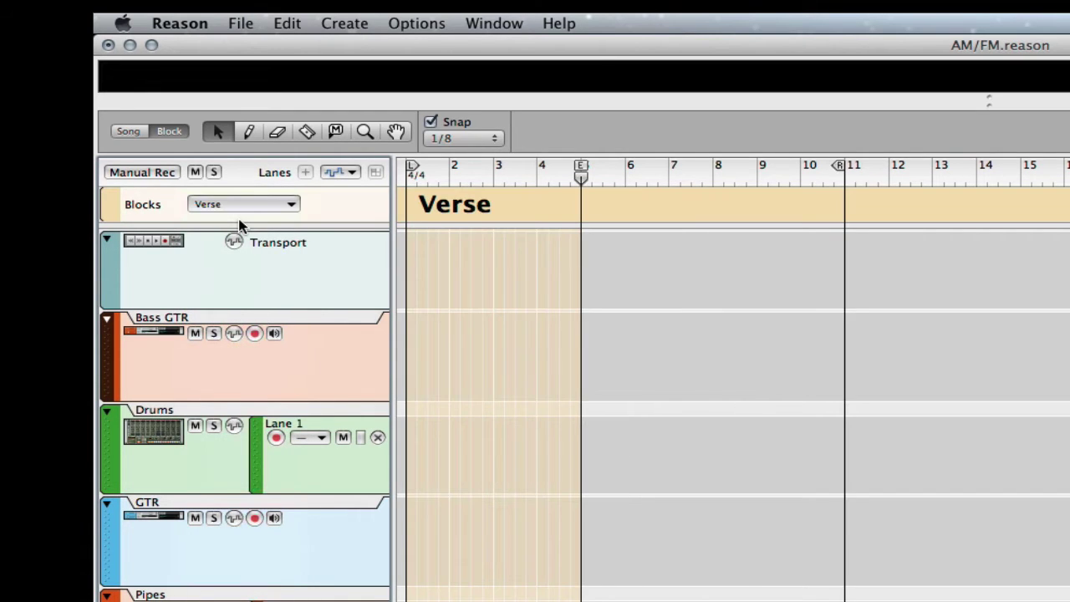
{"action": "left_click_drag", "start_coordinate": [580, 168], "coordinate": [609, 167]}
{"action": "left_click_drag", "start_coordinate": [780, 141], "coordinate": [1066, 166]}
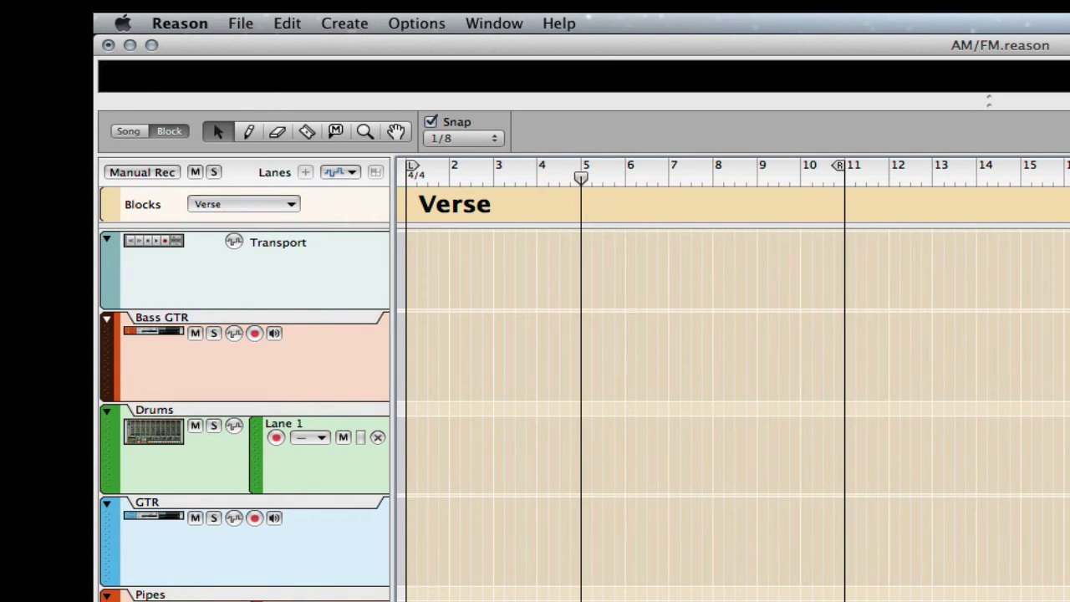
{"action": "left_click", "coordinate": [294, 206]}
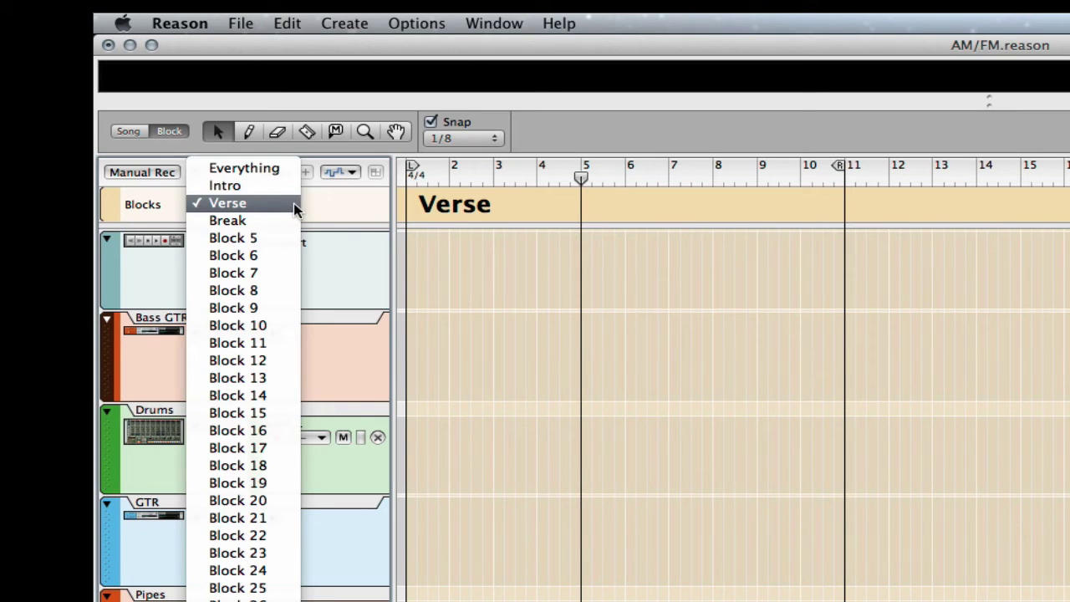
{"action": "left_click", "coordinate": [266, 171]}
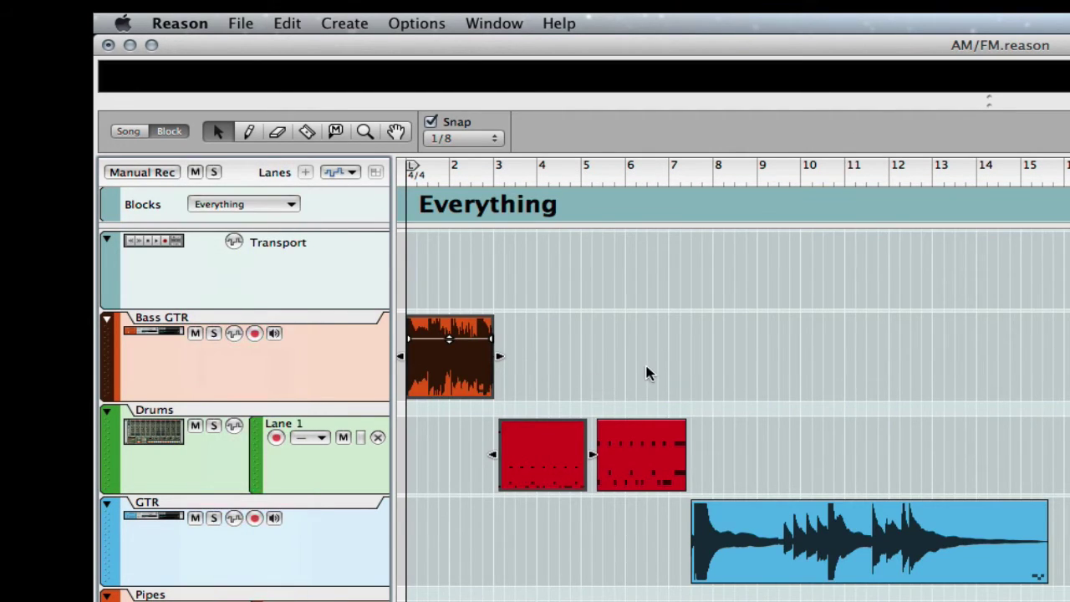
{"action": "left_click", "coordinate": [650, 464]}
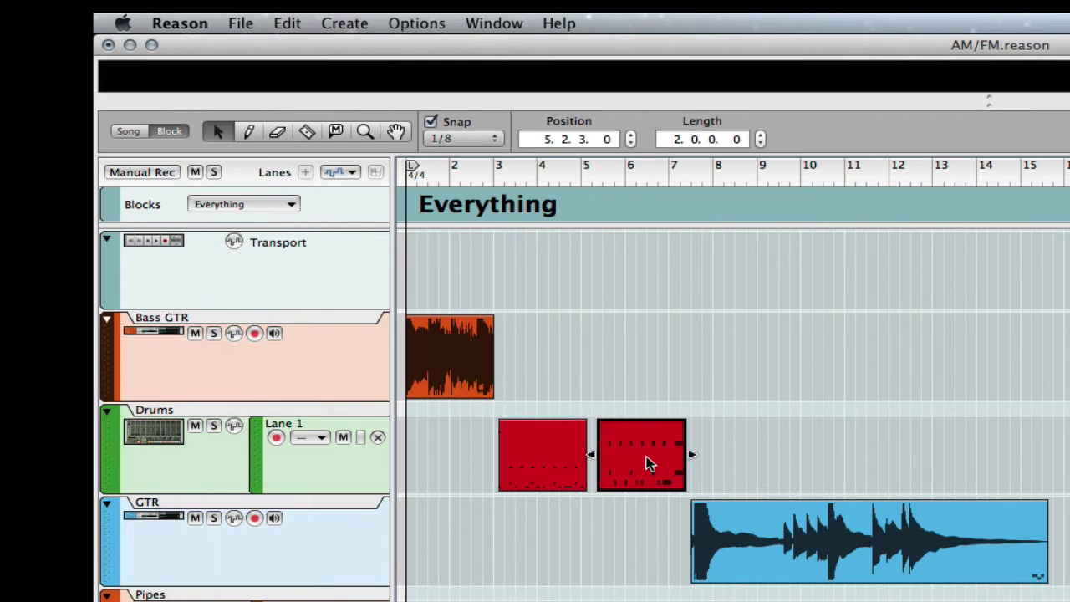
{"action": "left_click", "coordinate": [465, 374]}
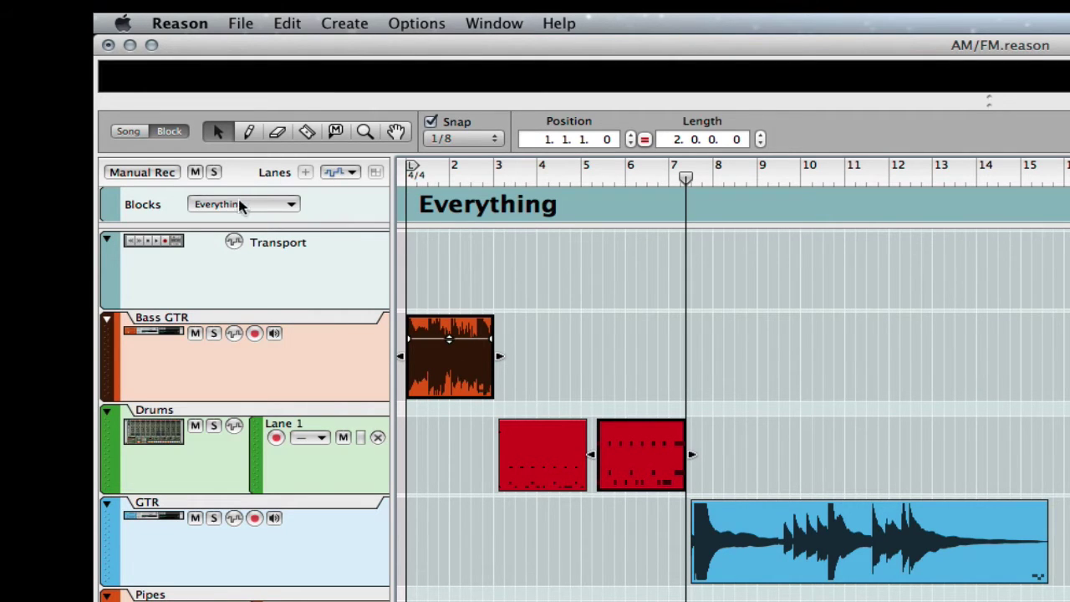
In Verse, move the bass and drum clips to bar 1, duplicate them, and end the block at bar 5
{"action": "left_click", "coordinate": [297, 206]}
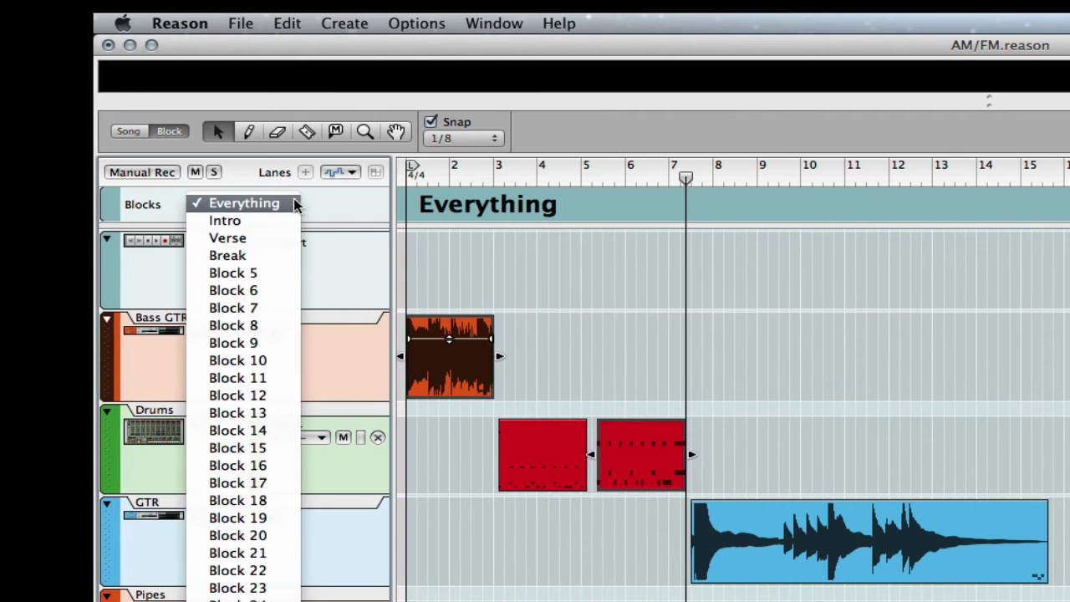
{"action": "left_click", "coordinate": [241, 239]}
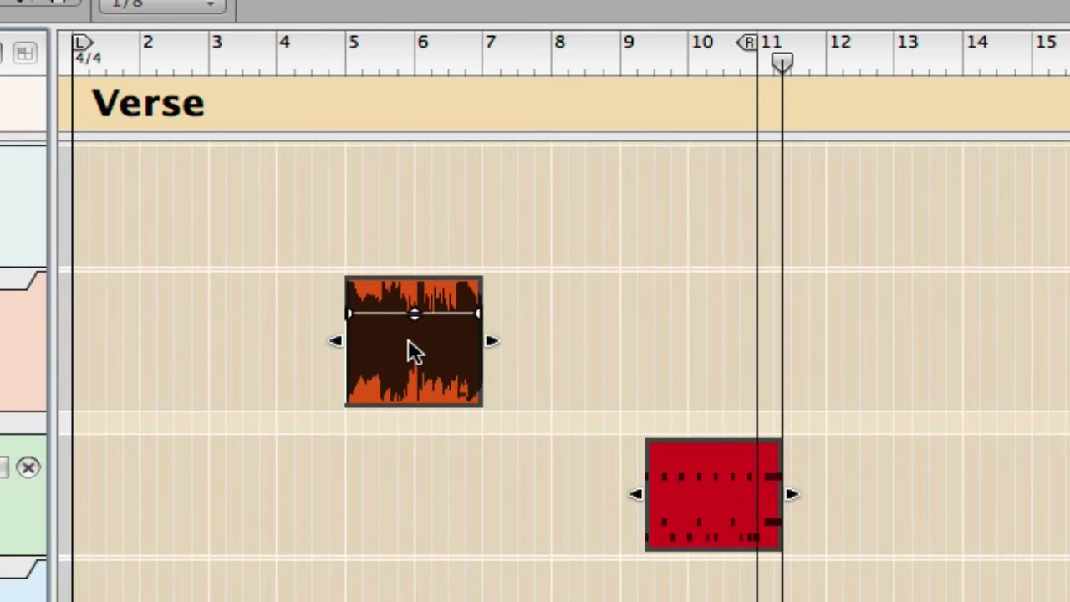
{"action": "left_click_drag", "start_coordinate": [561, 359], "coordinate": [346, 360]}
{"action": "left_click", "coordinate": [360, 539]}
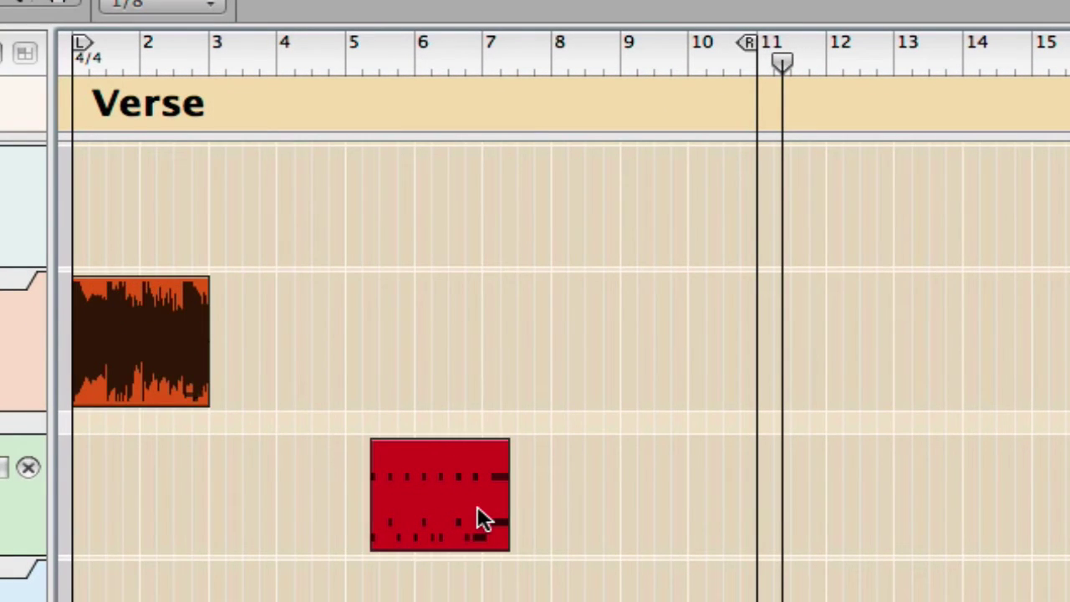
{"action": "left_click_drag", "start_coordinate": [478, 513], "coordinate": [172, 523]}
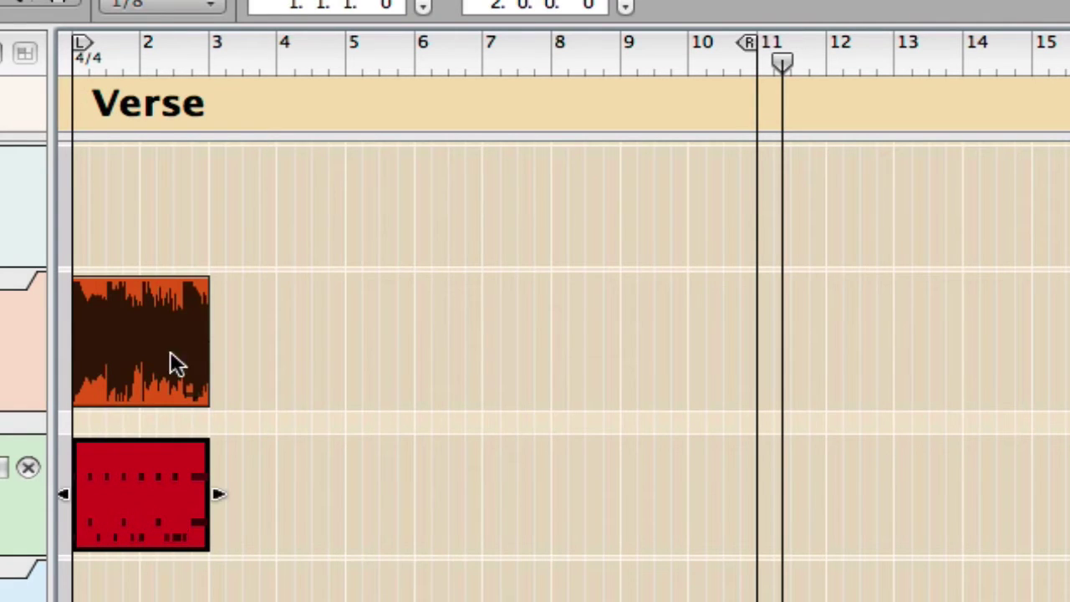
{"action": "left_click_drag", "start_coordinate": [134, 222], "coordinate": [160, 510]}
{"action": "key", "text": "ctrl+d"}
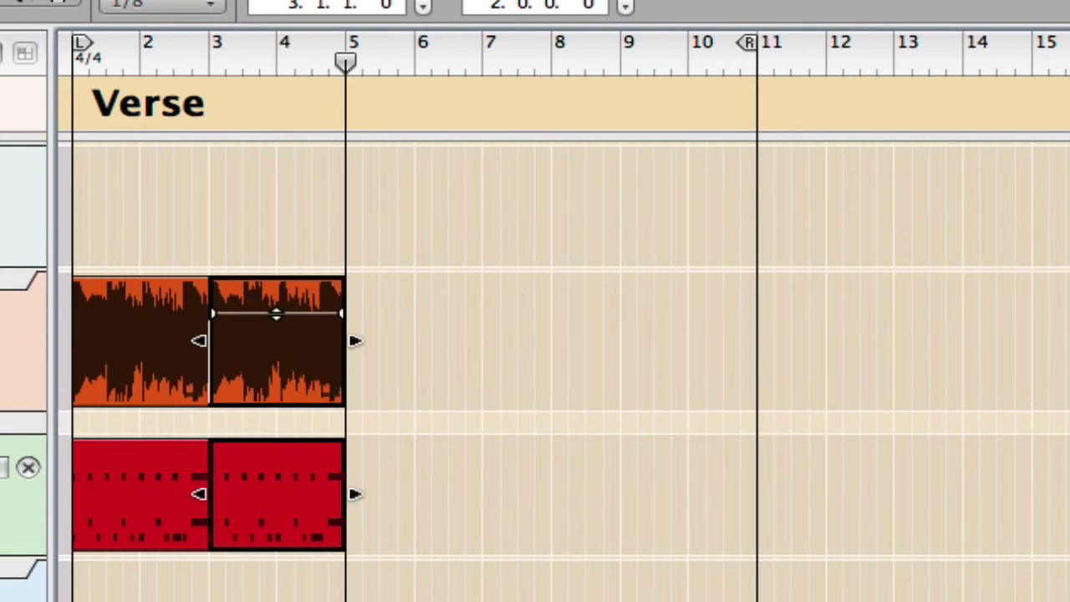
{"action": "mouse_move", "coordinate": [1046, 42]}
{"action": "left_mouse_down"}
{"action": "mouse_move", "coordinate": [342, 72]}
{"action": "mouse_move", "coordinate": [352, 71]}
{"action": "left_mouse_up"}
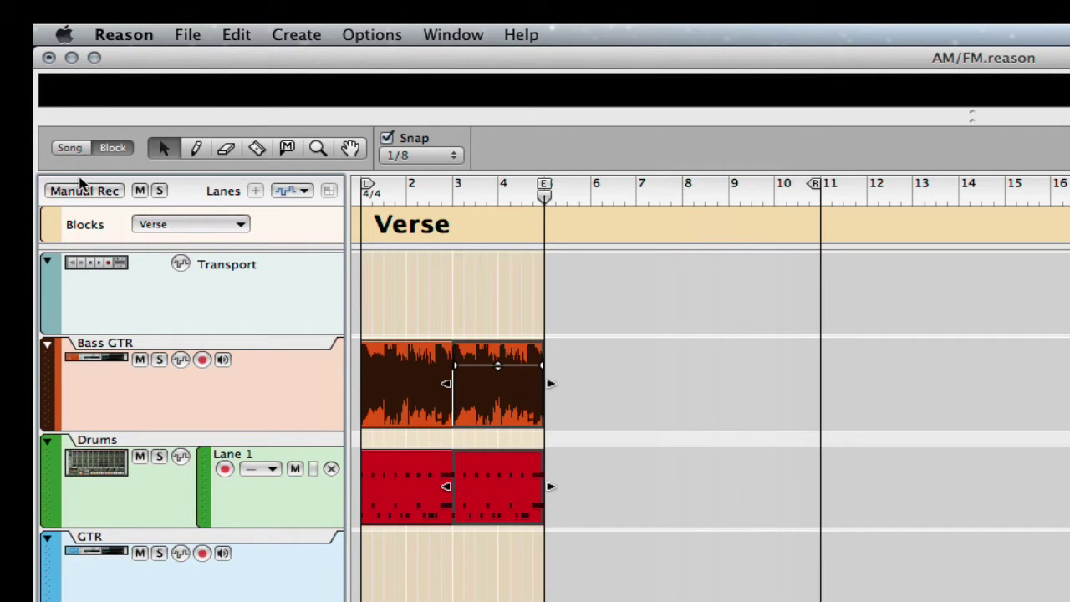
Switch the sequencer from Block to Song mode, showing an empty song arrangement
{"action": "left_click", "coordinate": [70, 148]}
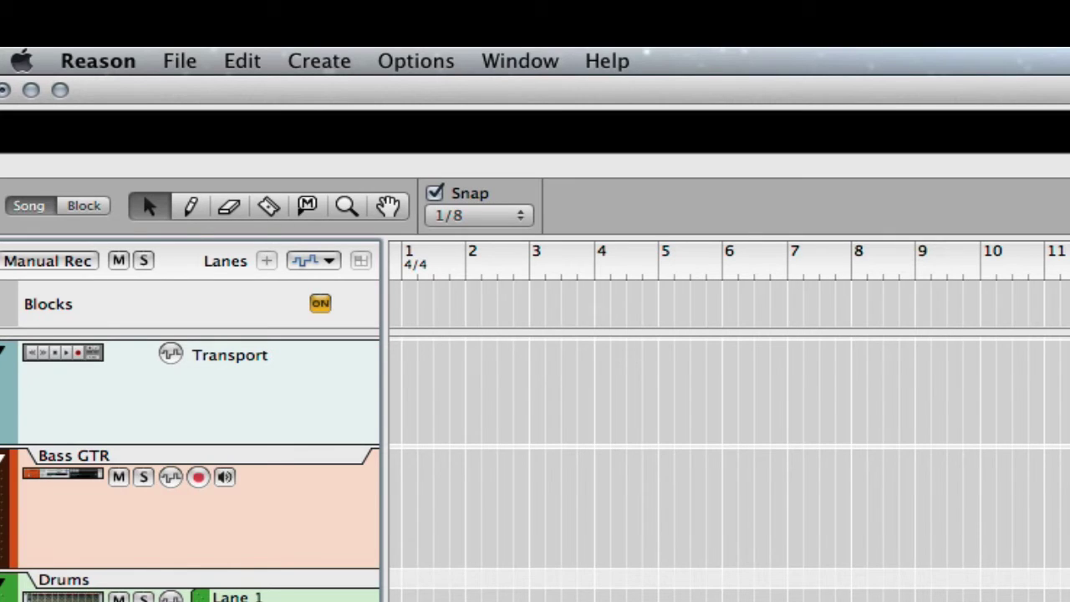
Draw an Intro block in the Blocks lane from bar 1 and trim it to end at bar 7
{"action": "key", "text": "w"}
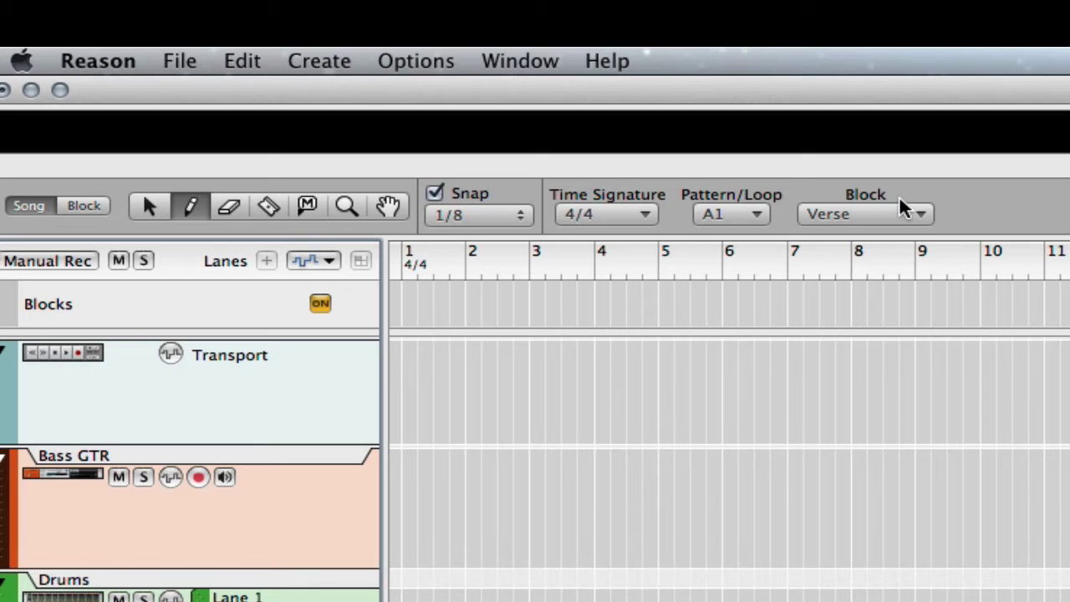
{"action": "left_click", "coordinate": [923, 214]}
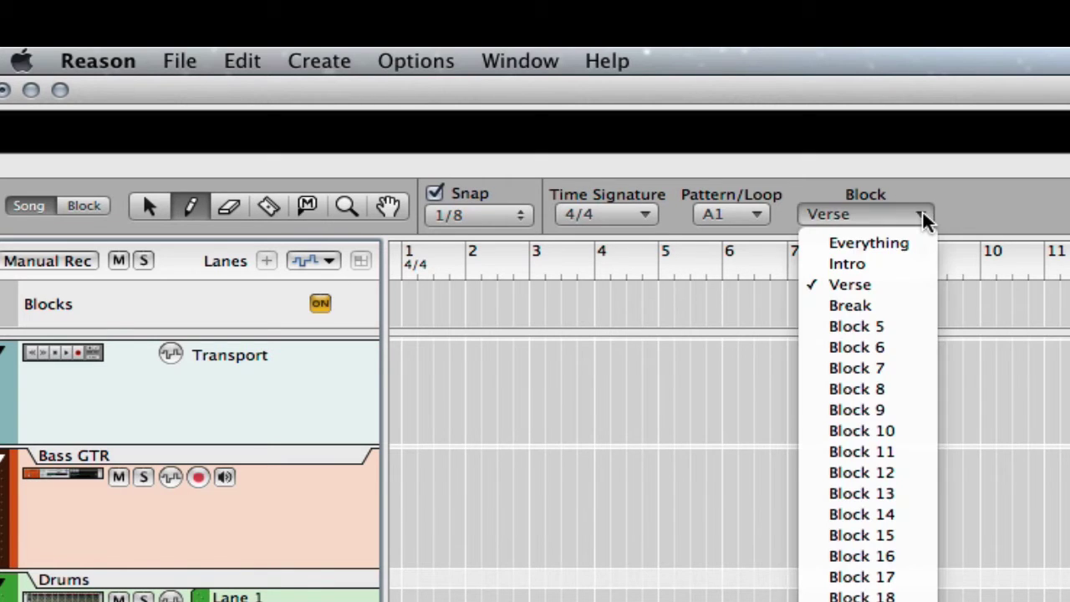
{"action": "left_click", "coordinate": [869, 264]}
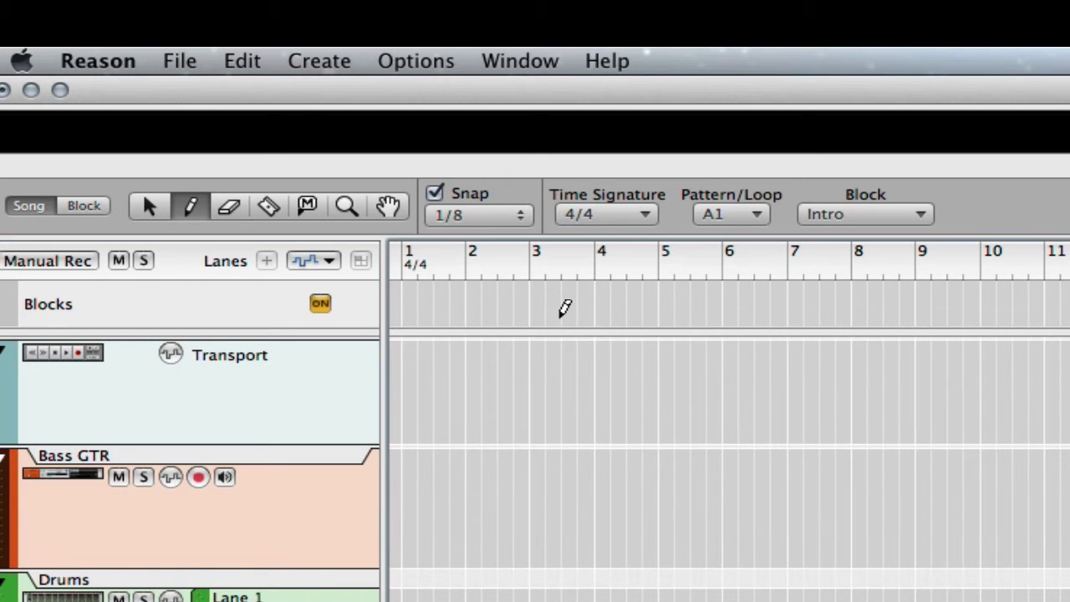
{"action": "left_click", "coordinate": [405, 299]}
{"action": "mouse_move", "coordinate": [409, 297]}
{"action": "left_mouse_down"}
{"action": "mouse_move", "coordinate": [711, 314]}
{"action": "mouse_move", "coordinate": [867, 353]}
{"action": "left_mouse_up"}
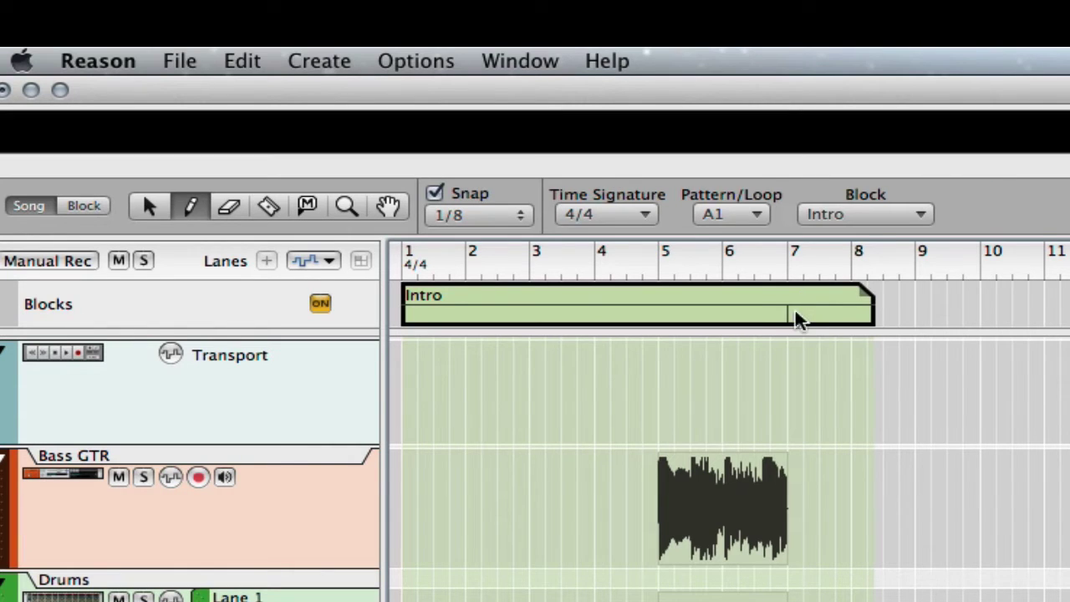
{"action": "key", "text": "q"}
{"action": "left_click", "coordinate": [802, 307]}
{"action": "left_click_drag", "start_coordinate": [879, 303], "coordinate": [792, 306]}
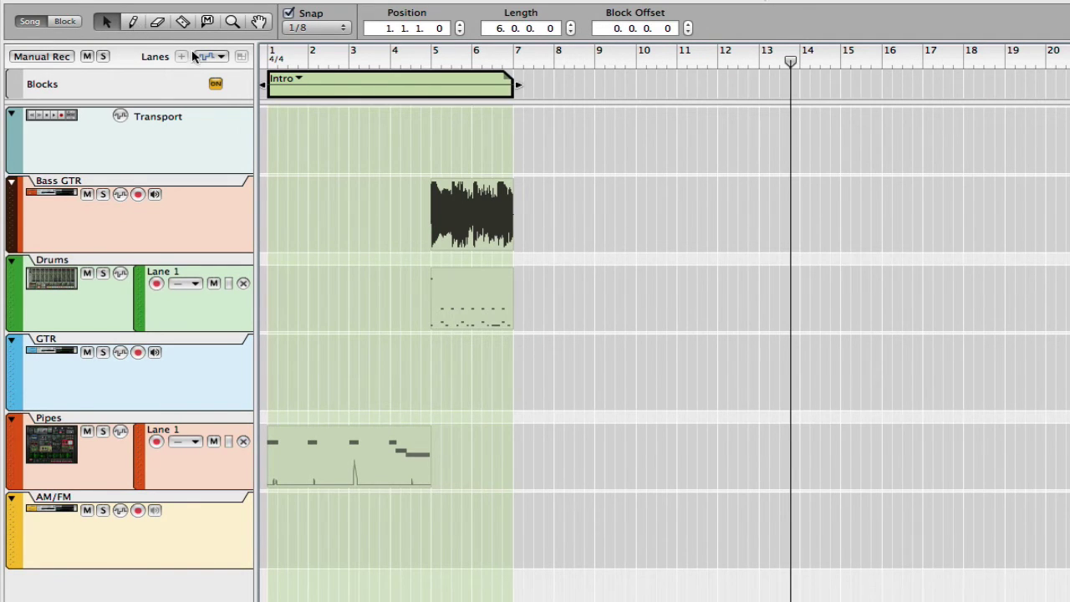
Draw a Verse block in the Blocks lane starting at bar 7, right after the Intro
{"action": "key", "text": "w"}
{"action": "left_click", "coordinate": [599, 30]}
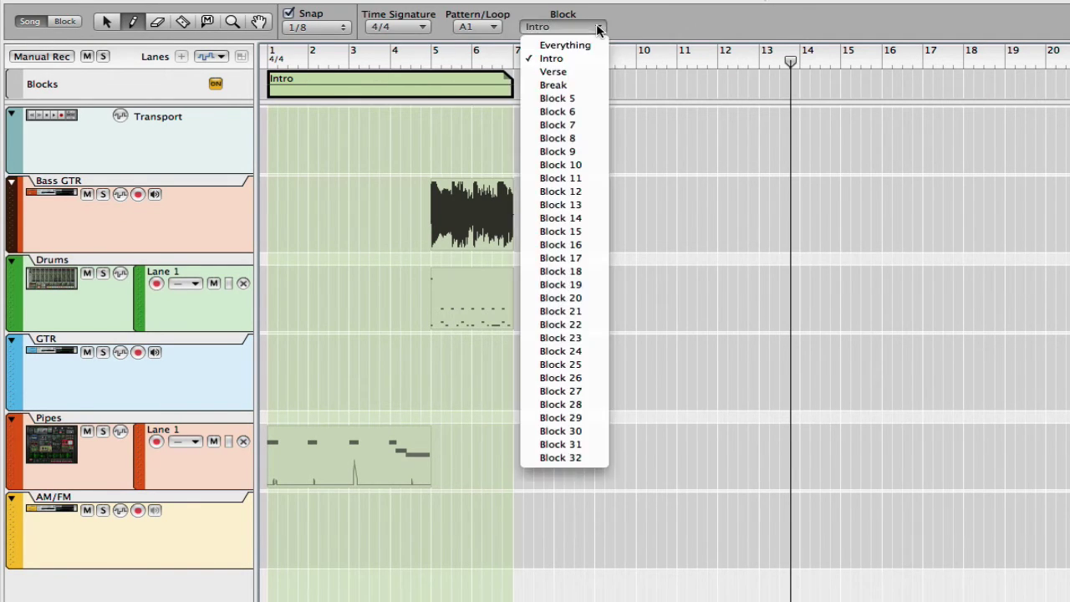
{"action": "left_click", "coordinate": [563, 77]}
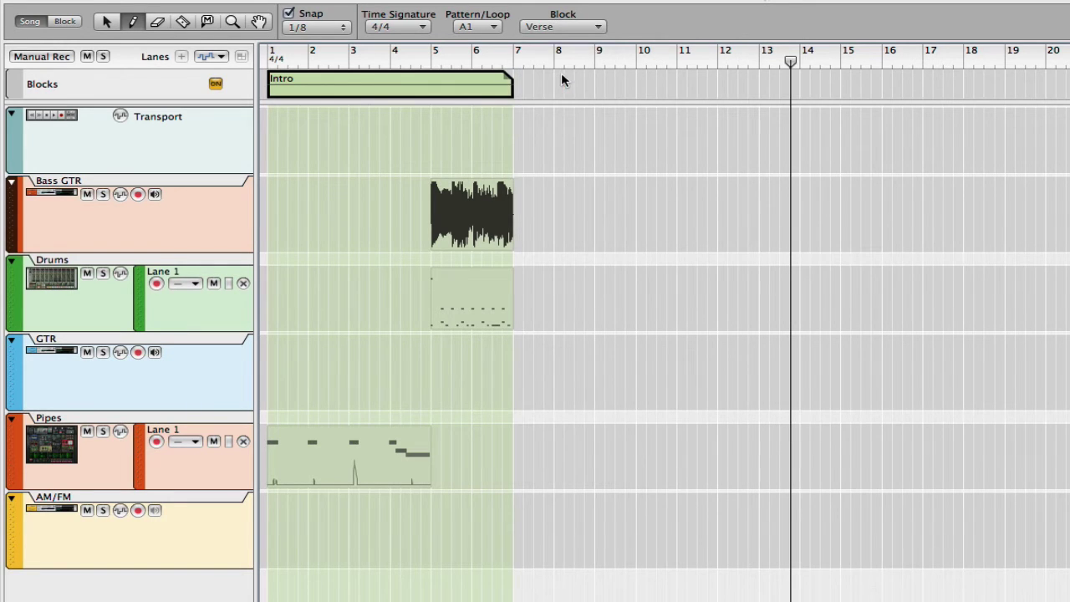
{"action": "mouse_move", "coordinate": [523, 84]}
{"action": "left_mouse_down"}
{"action": "mouse_move", "coordinate": [900, 80]}
{"action": "mouse_move", "coordinate": [684, 86]}
{"action": "left_mouse_up"}
{"action": "key", "text": "q"}
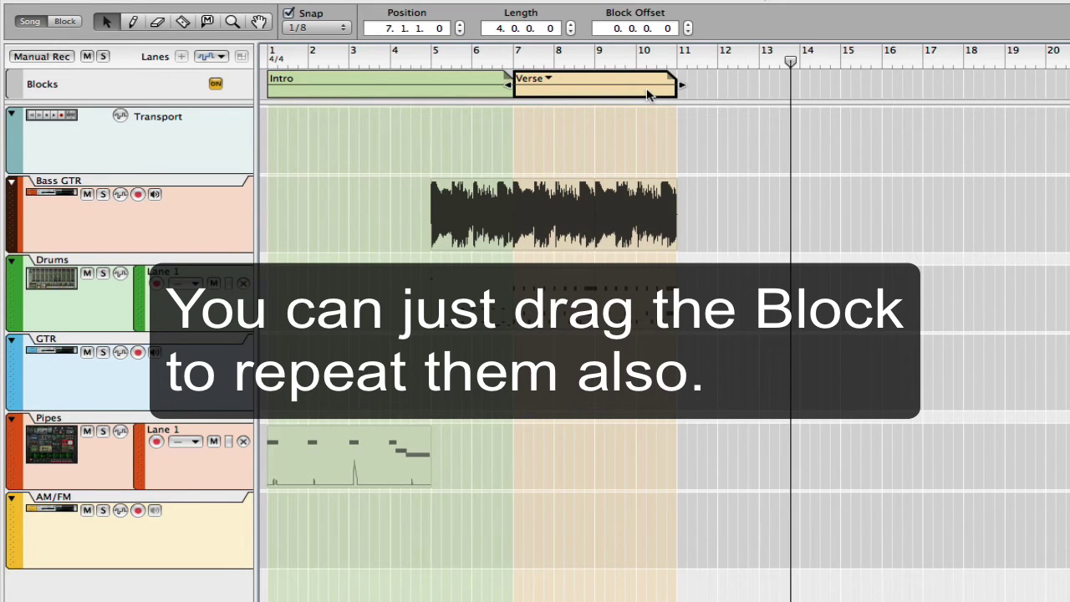
{"action": "left_click", "coordinate": [650, 94]}
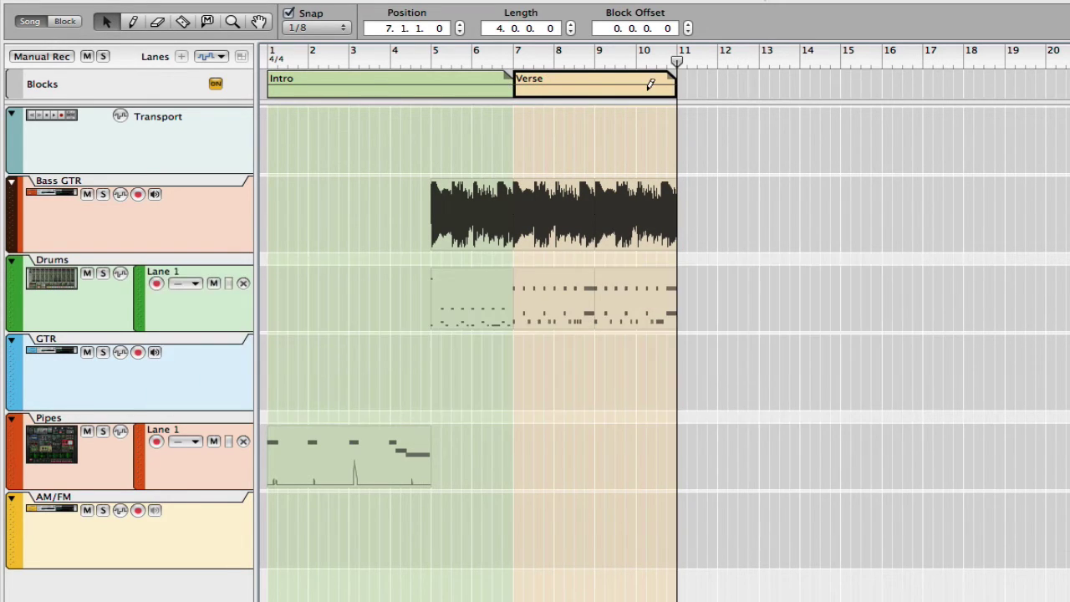
Duplicate the Verse block to bars 11, 15 and 19, playing the song from the start along the way
{"action": "key", "text": "super+v"}
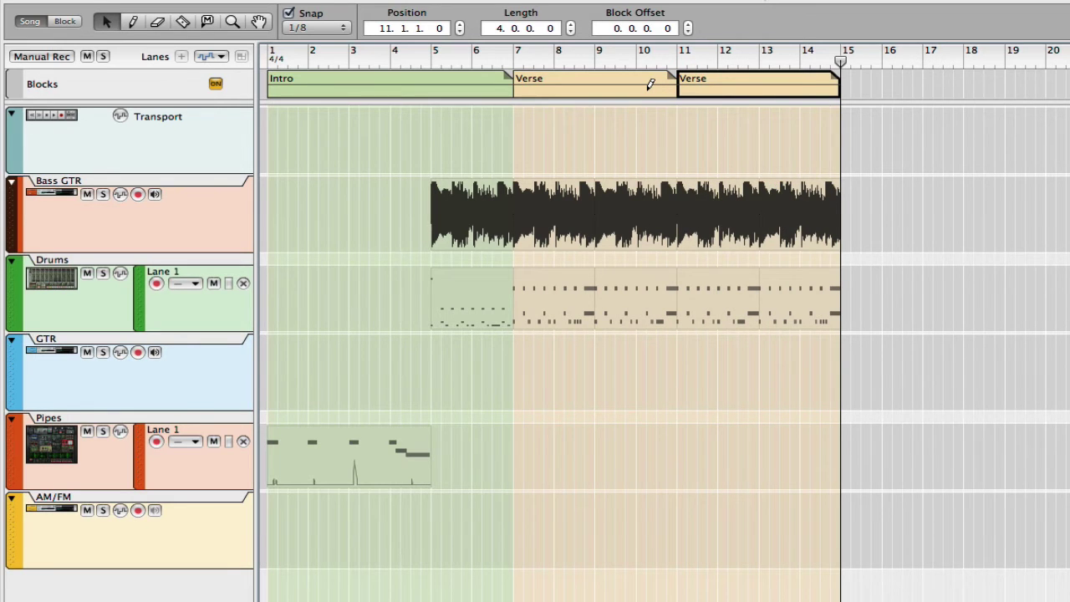
{"action": "key", "text": "super+v"}
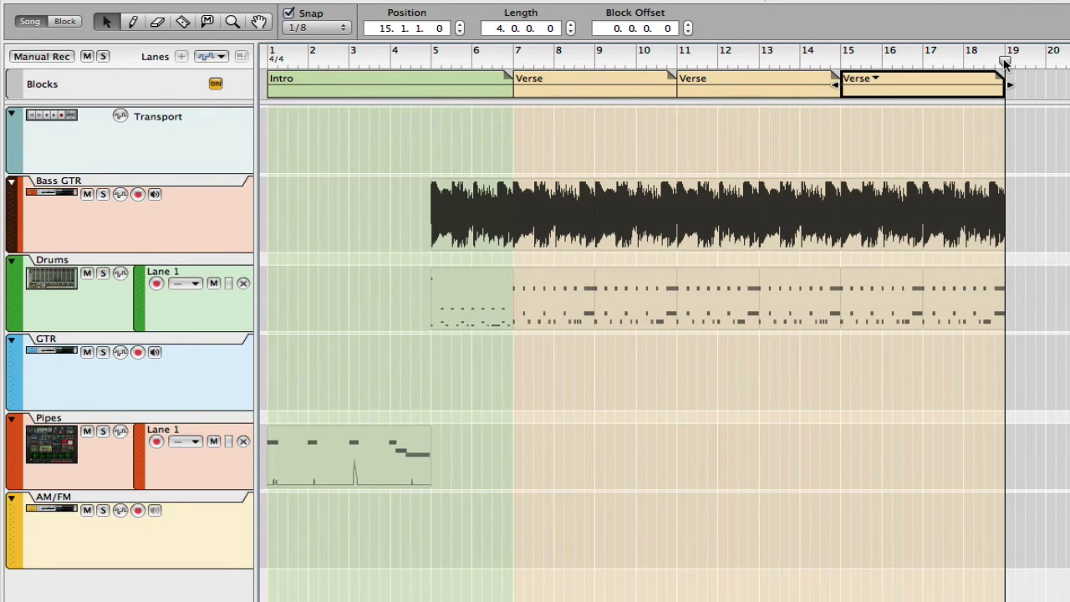
{"action": "key", "text": "Return"}
{"action": "key", "text": "space"}
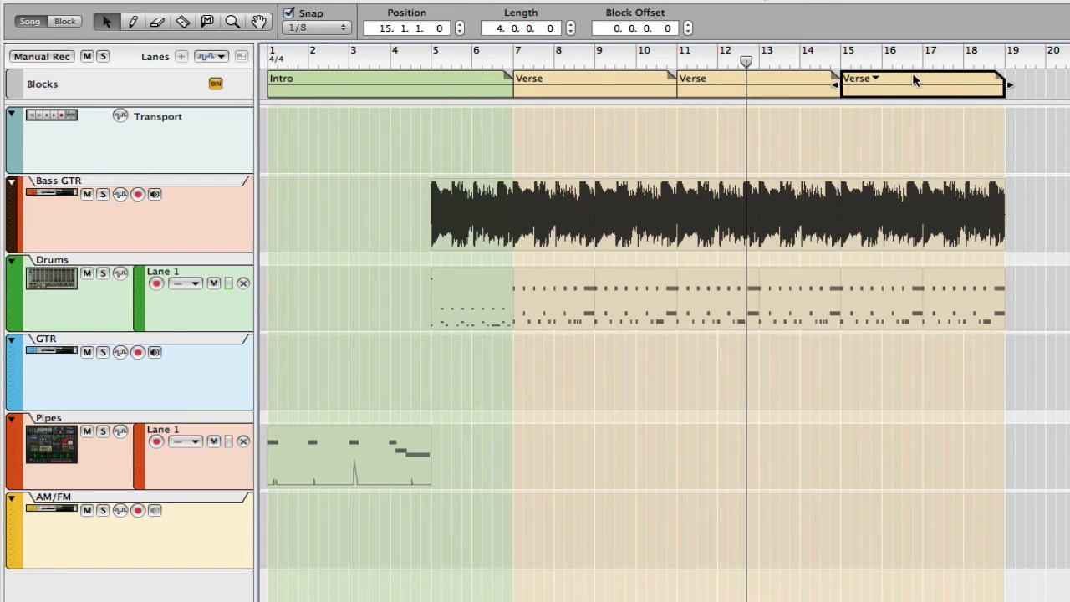
{"action": "key", "text": "space"}
{"action": "key", "text": "super+d"}
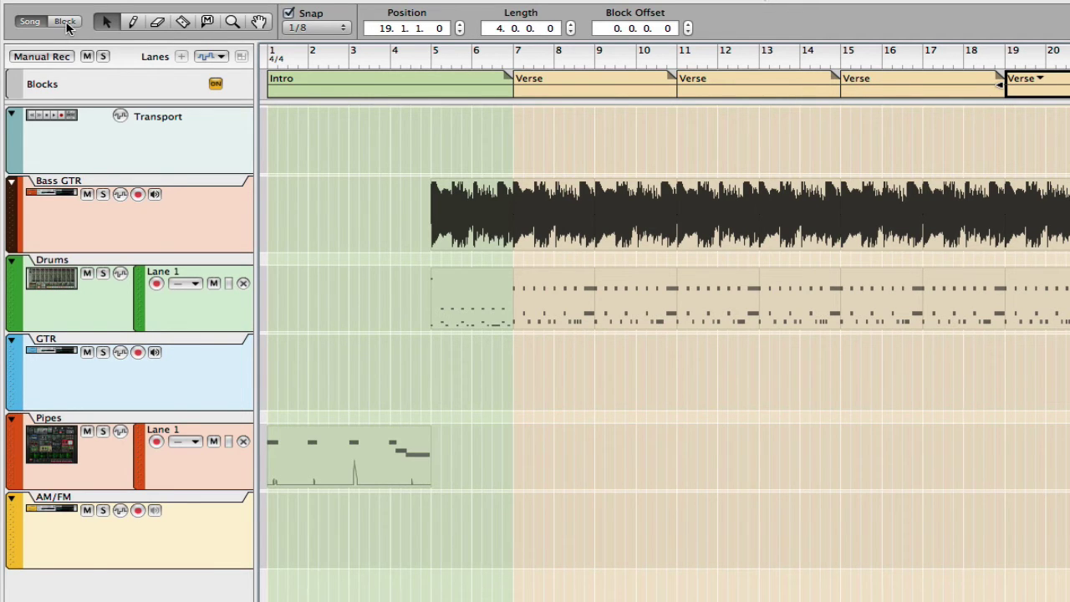
Take the GTR clip from the Everything block and paste it into the song at bar 15
{"action": "left_click", "coordinate": [65, 22]}
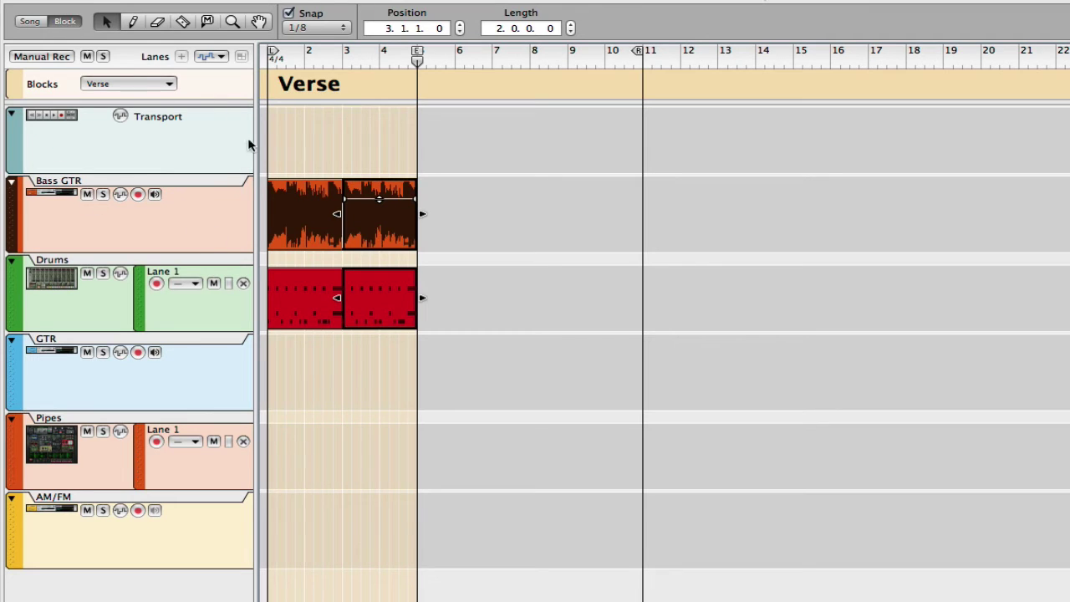
{"action": "left_click", "coordinate": [167, 83]}
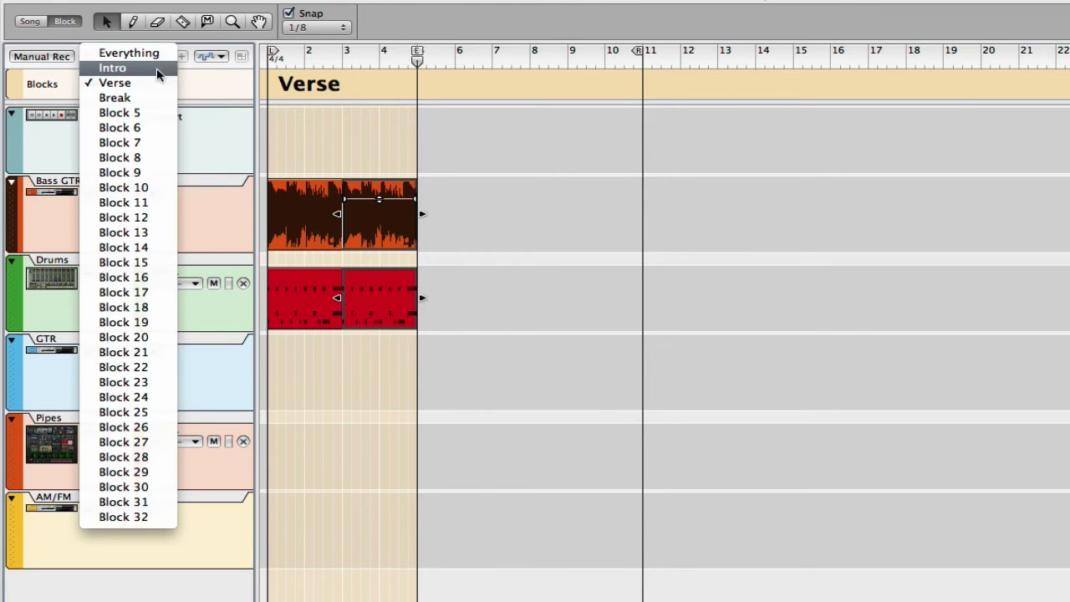
{"action": "left_click", "coordinate": [156, 55]}
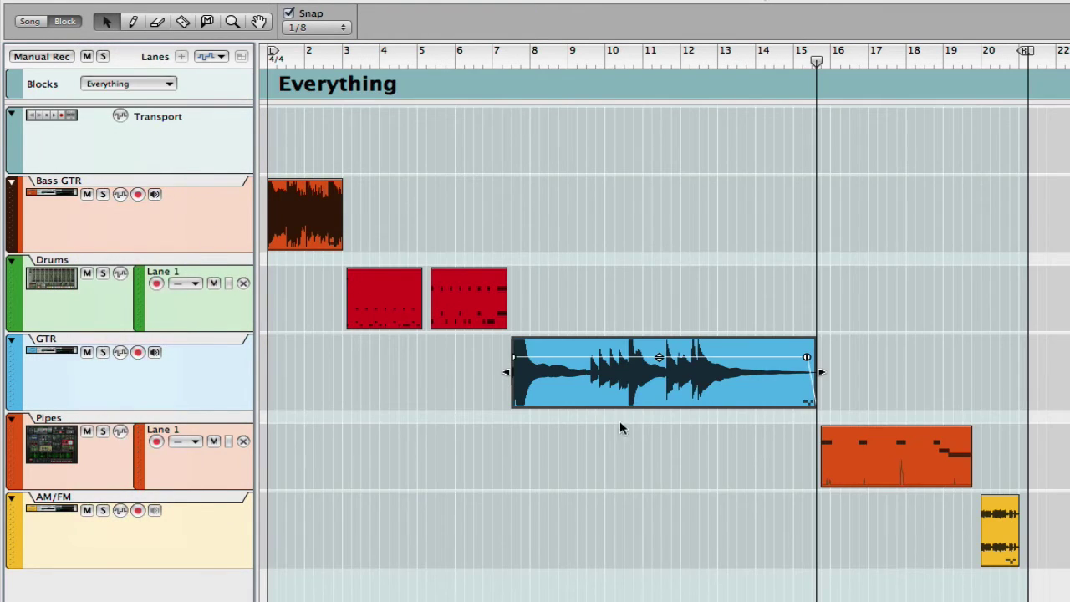
{"action": "left_click", "coordinate": [692, 364]}
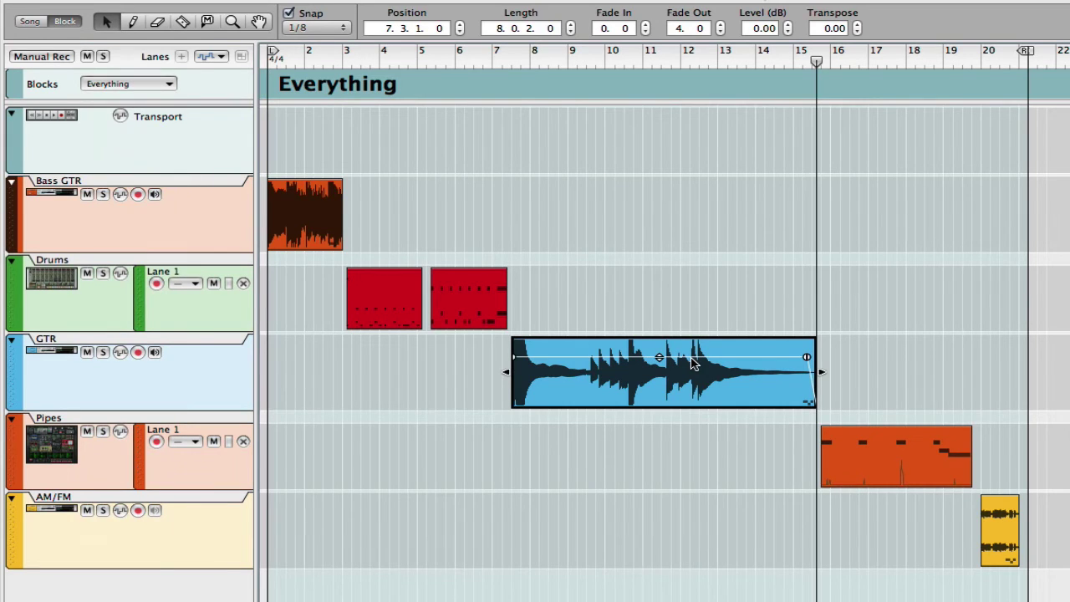
{"action": "left_click", "coordinate": [34, 23]}
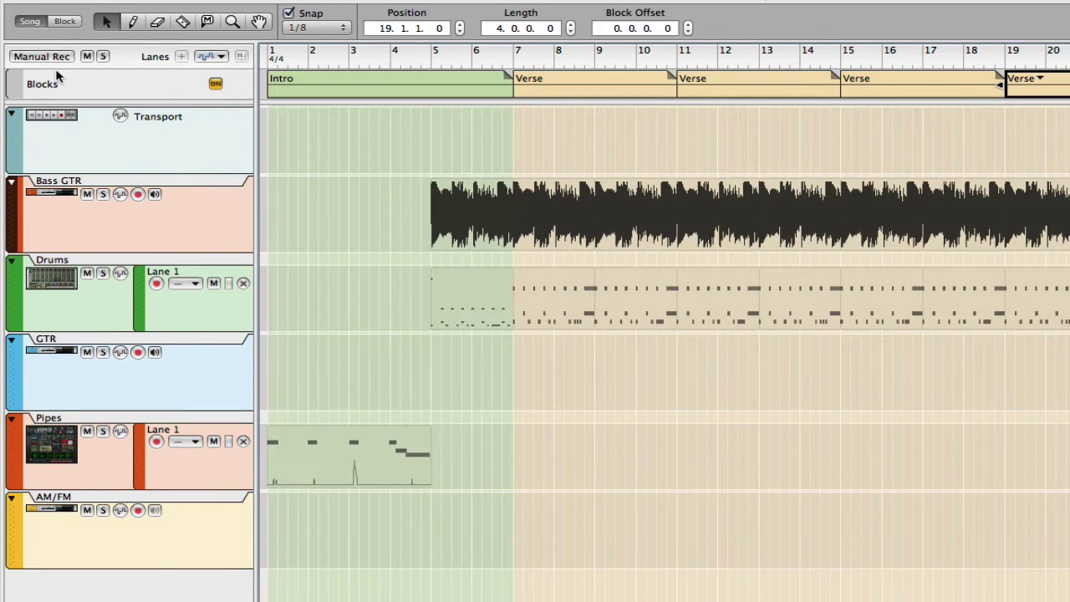
{"action": "left_click", "coordinate": [843, 63]}
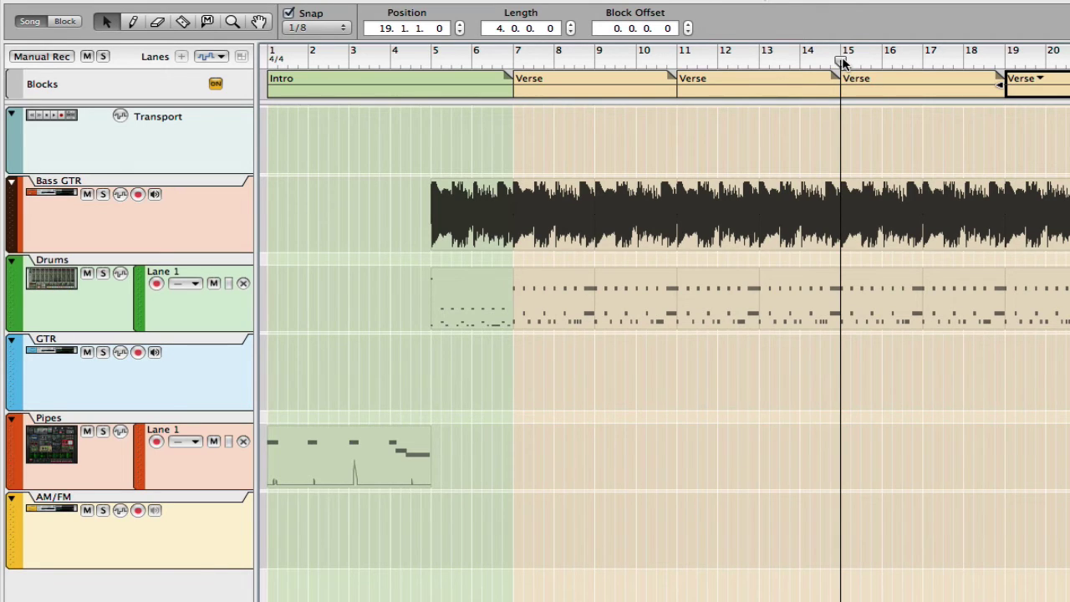
{"action": "key", "text": "super+v"}
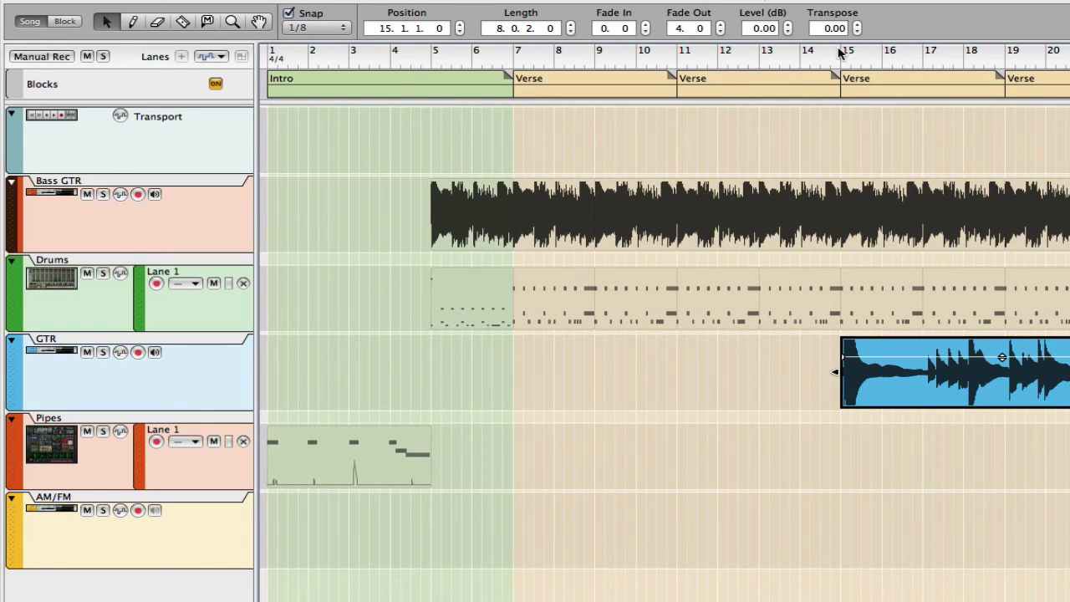
Nudge the GTR clip slightly earlier so it starts just before bar 15
{"action": "scroll", "coordinate": [843, 57], "scroll_direction": "up", "scroll_amount": 5}
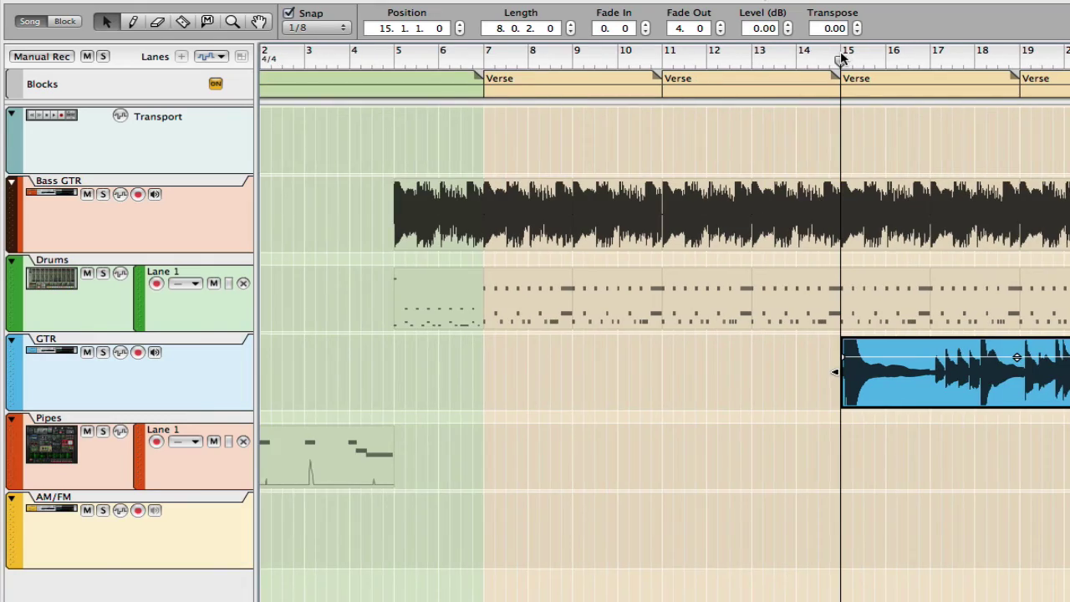
{"action": "scroll", "coordinate": [279, 306], "scroll_direction": "up", "scroll_amount": 3}
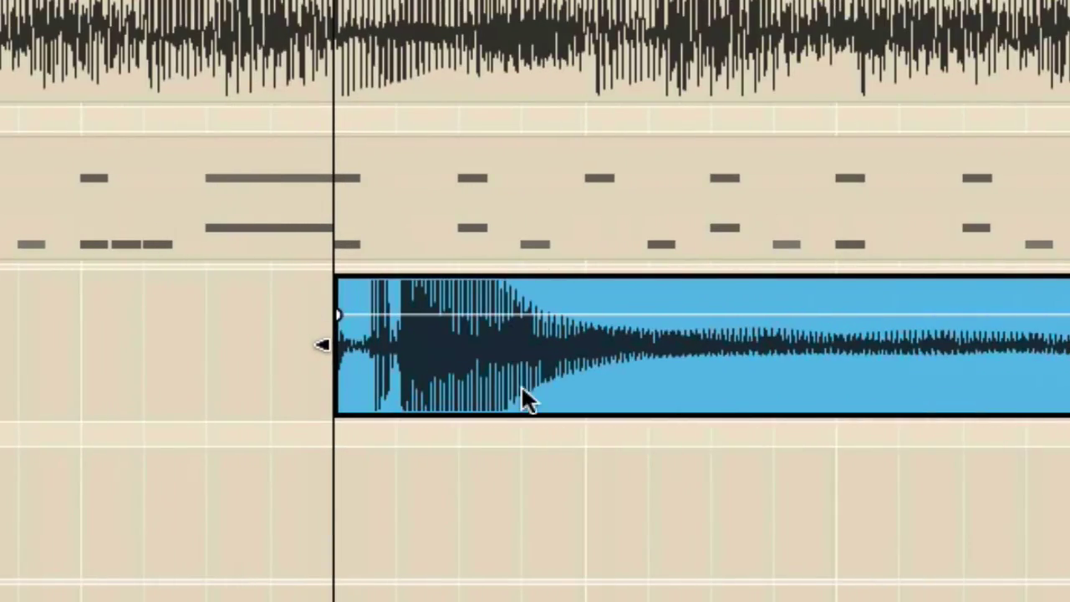
{"action": "scroll", "coordinate": [659, 380], "scroll_direction": "down", "scroll_amount": 4}
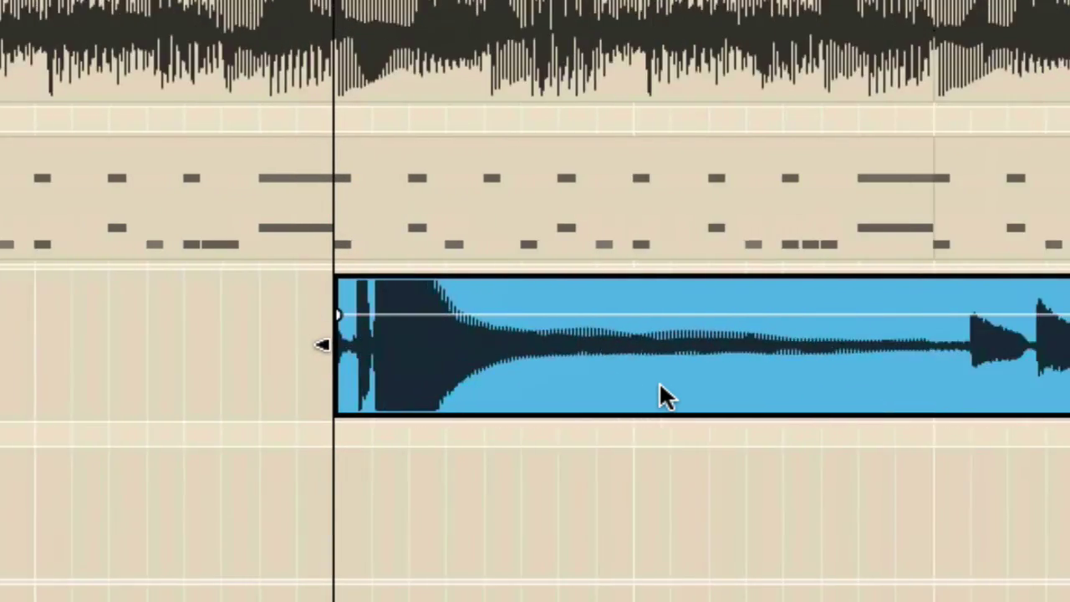
{"action": "left_click_drag", "start_coordinate": [665, 355], "coordinate": [625, 358]}
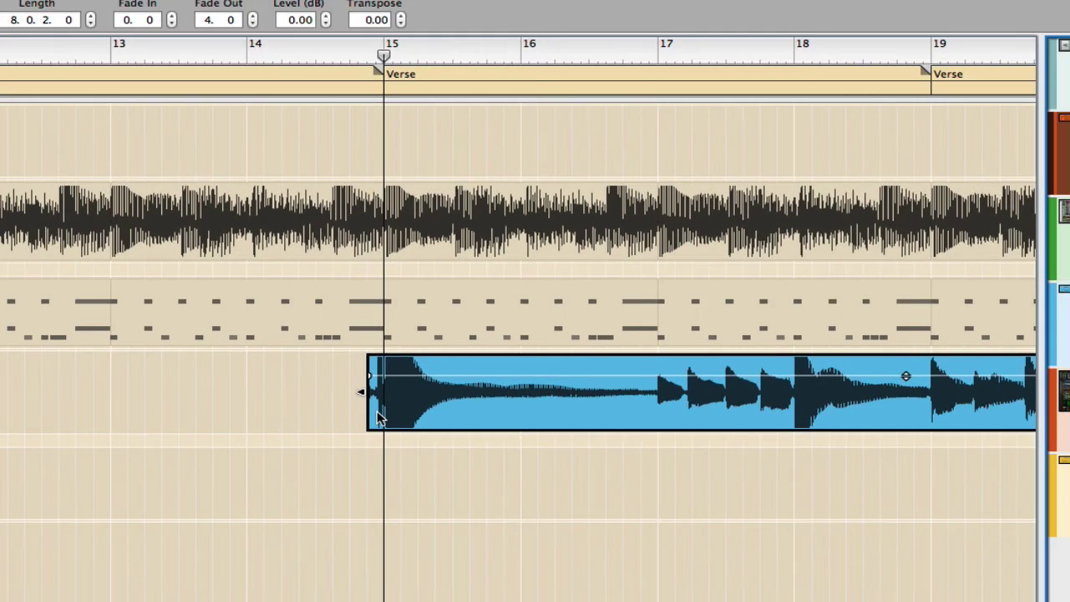
Move the song position back before the clip, play the arrangement, and zoom out
{"action": "scroll", "coordinate": [325, 393], "scroll_direction": "down", "scroll_amount": 3}
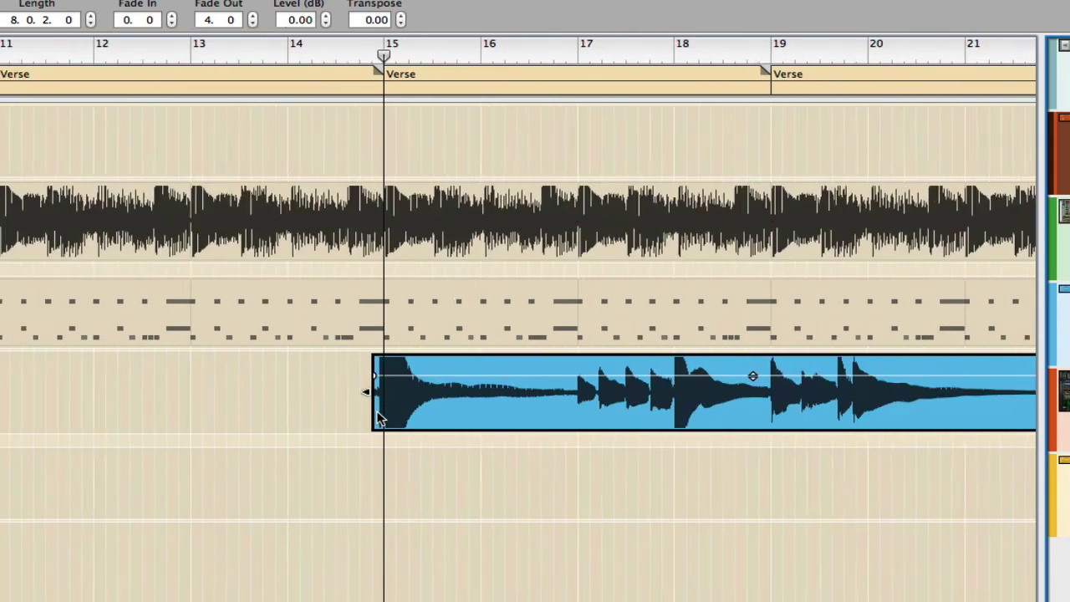
{"action": "scroll", "coordinate": [378, 418], "scroll_direction": "down", "scroll_amount": 3}
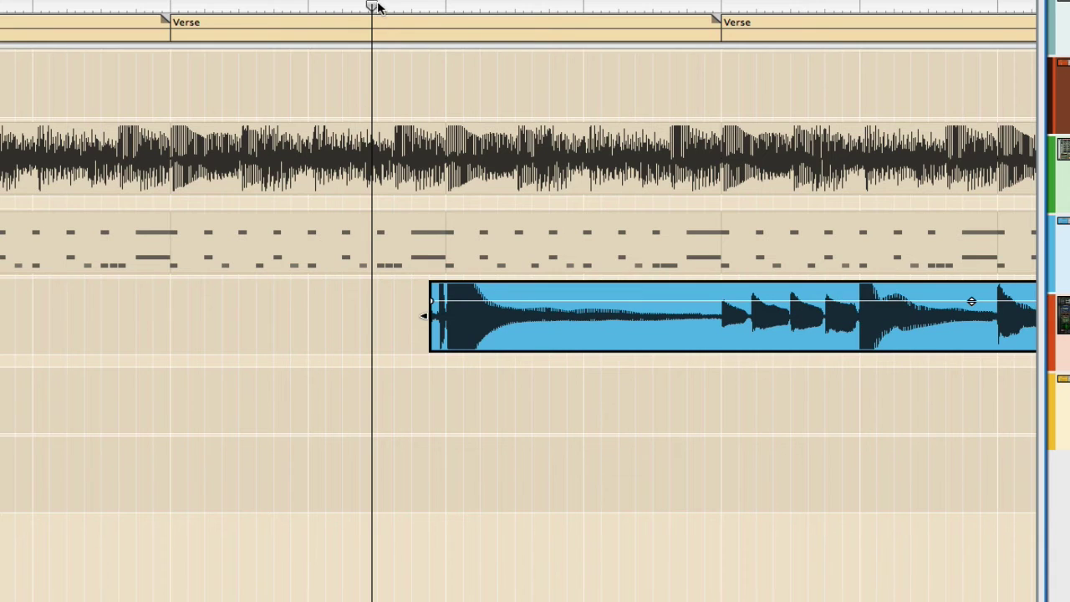
{"action": "left_click_drag", "start_coordinate": [373, 7], "coordinate": [0, 46]}
{"action": "key", "text": "space"}
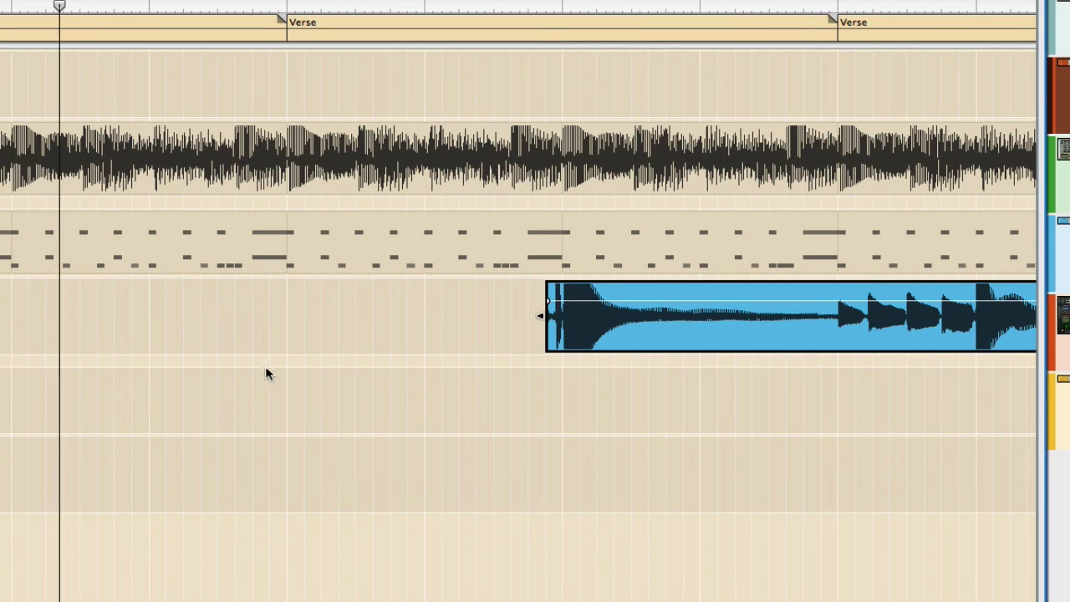
{"action": "scroll", "coordinate": [269, 368], "scroll_direction": "right", "scroll_amount": 10}
{"action": "scroll", "coordinate": [269, 369], "scroll_direction": "left", "scroll_amount": 2}
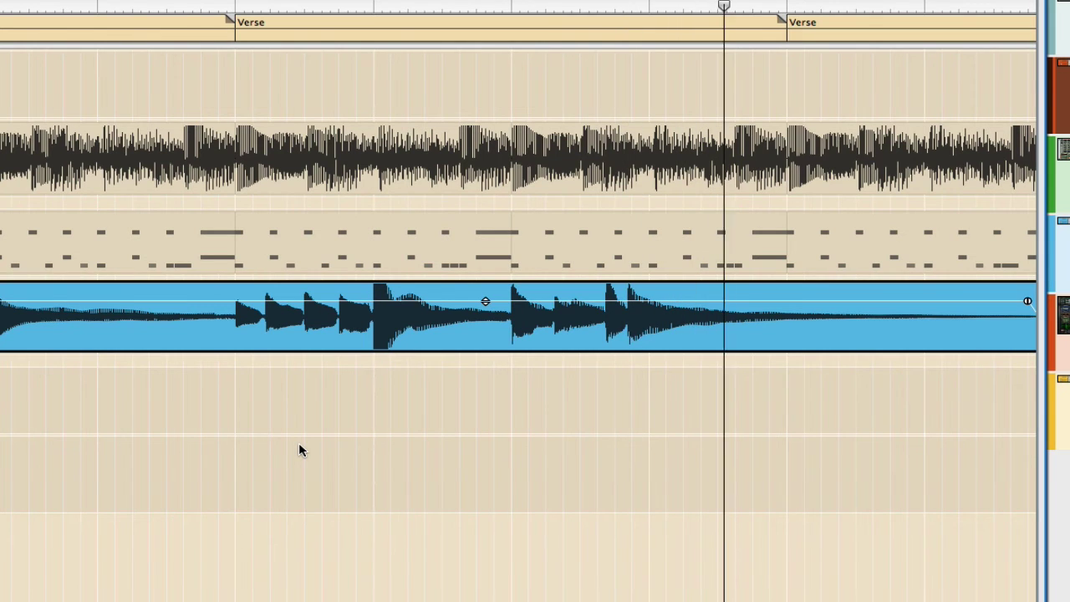
{"action": "key", "text": "w"}
{"action": "key", "text": "w"}
{"action": "key", "text": "w"}
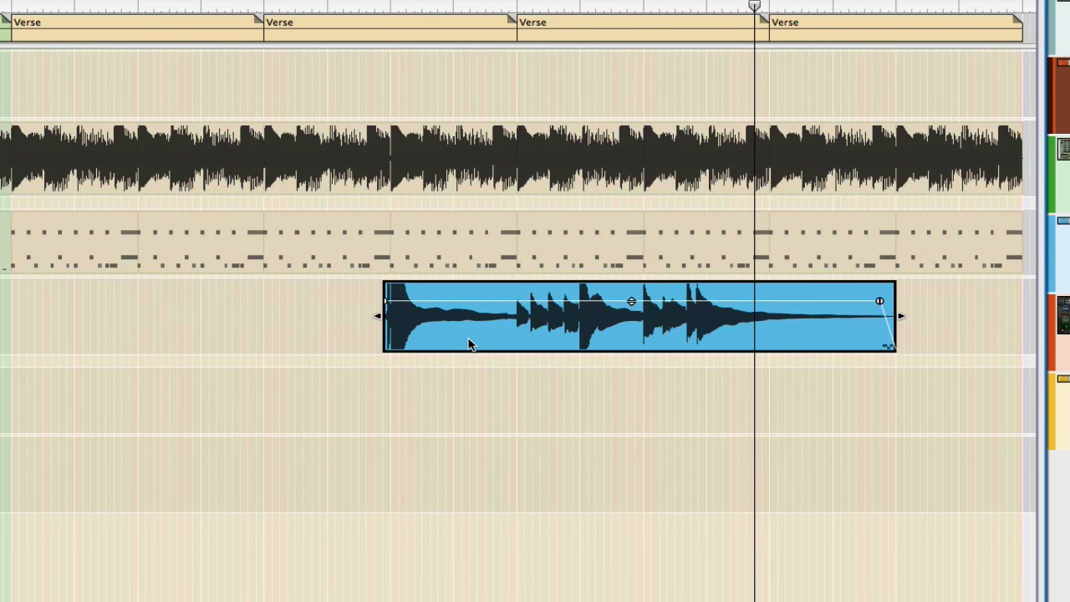
{"action": "scroll", "coordinate": [468, 345], "scroll_direction": "right", "scroll_amount": 5}
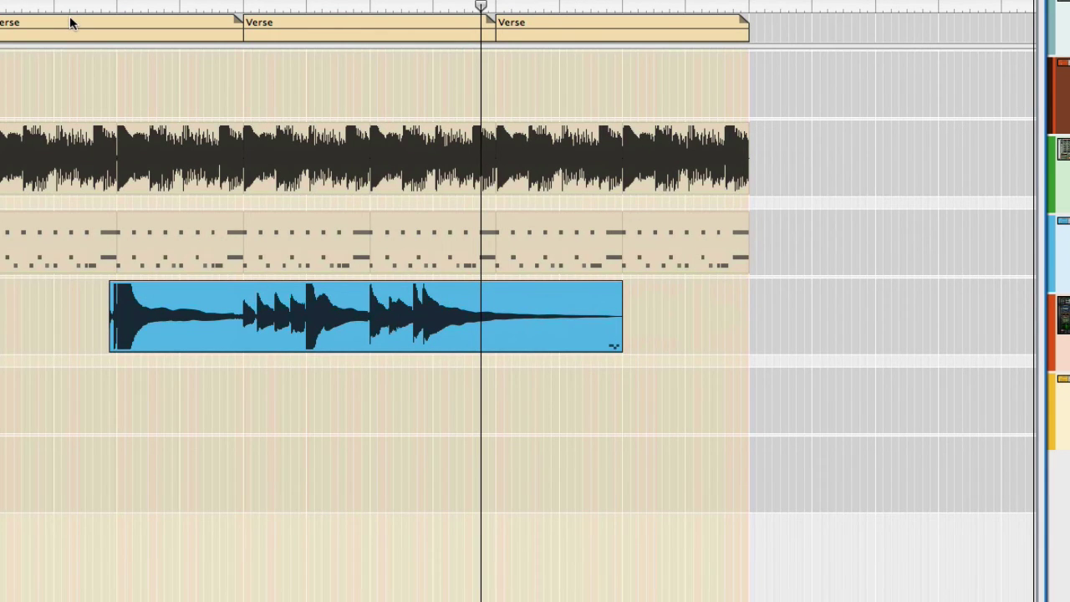
{"action": "scroll", "coordinate": [78, 31], "scroll_direction": "left", "scroll_amount": 4}
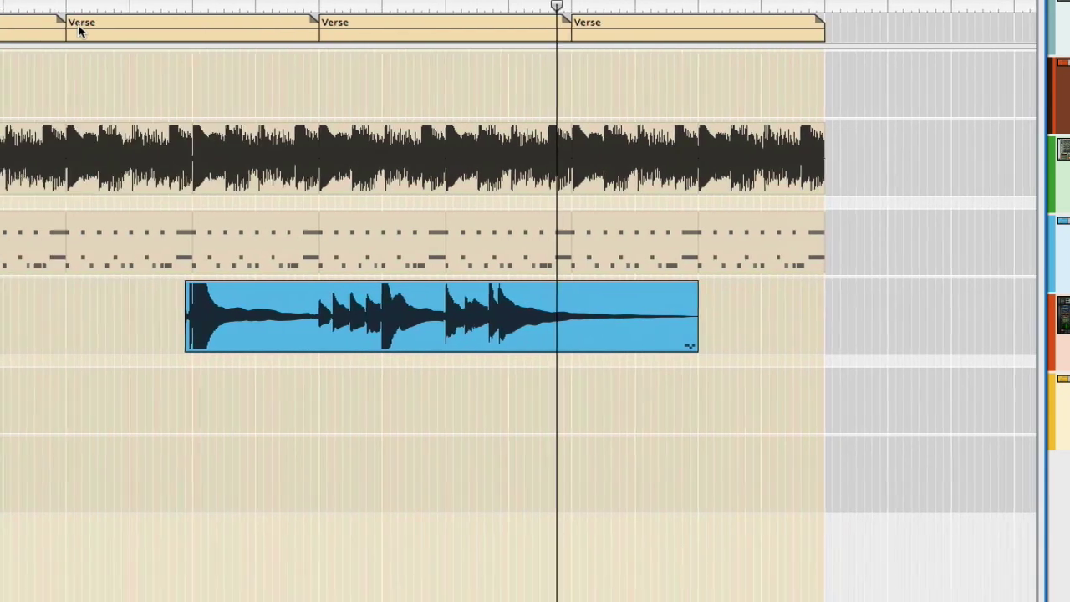
{"action": "scroll", "coordinate": [79, 31], "scroll_direction": "left", "scroll_amount": 2}
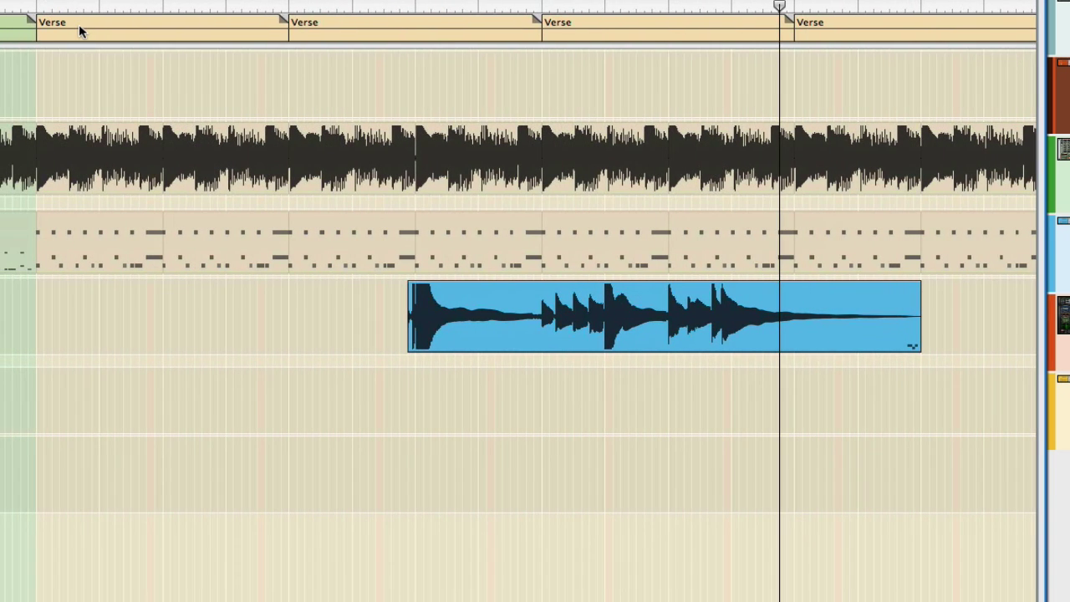
{"action": "left_click", "coordinate": [143, 28]}
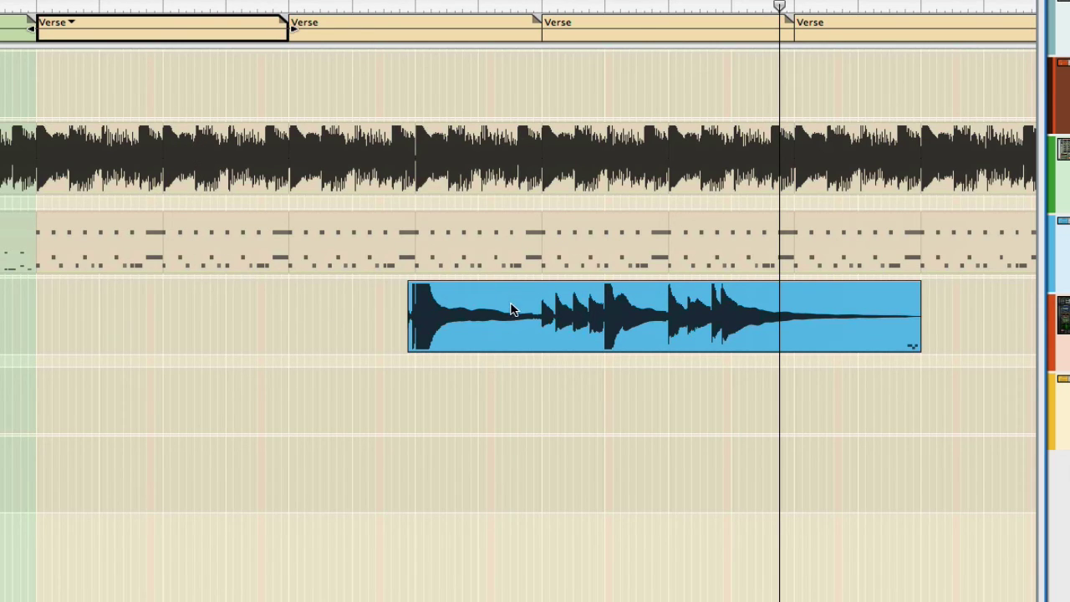
{"action": "right_click", "coordinate": [146, 39]}
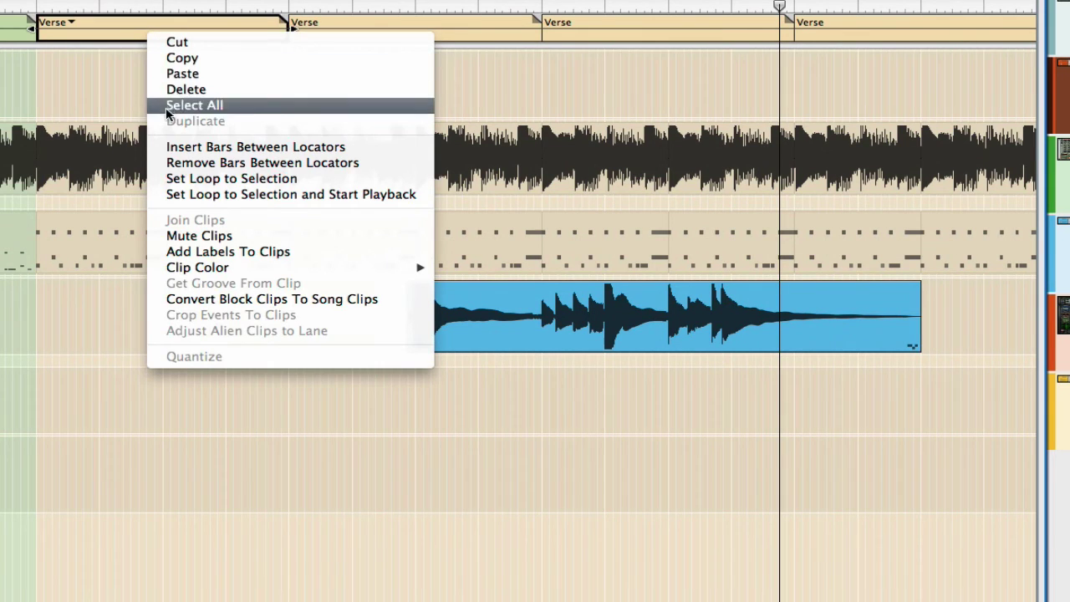
{"action": "left_click", "coordinate": [237, 299]}
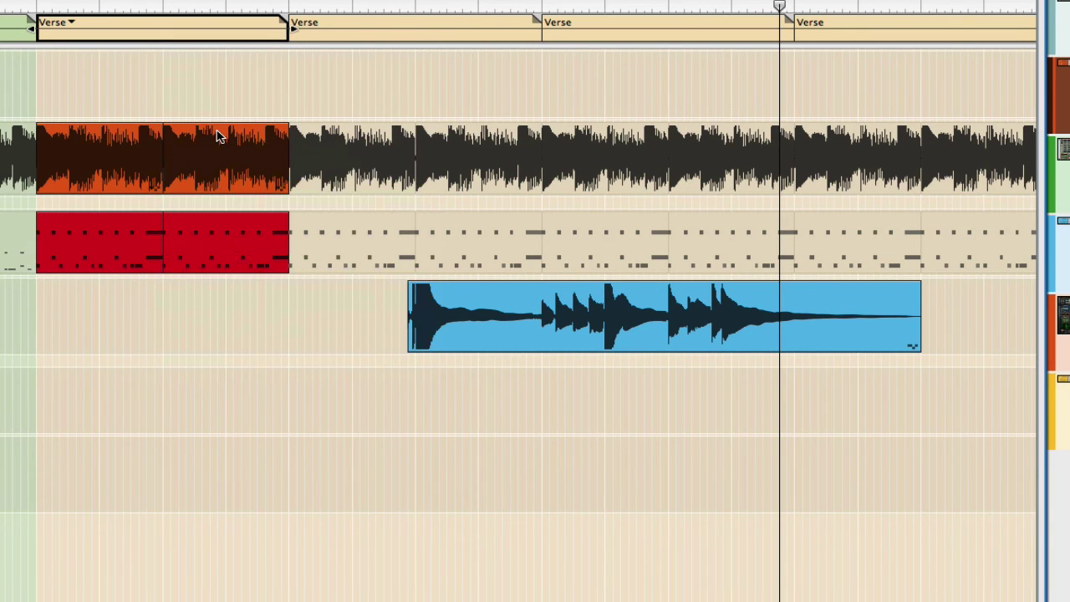
{"action": "left_click_drag", "start_coordinate": [4, 54], "coordinate": [280, 259]}
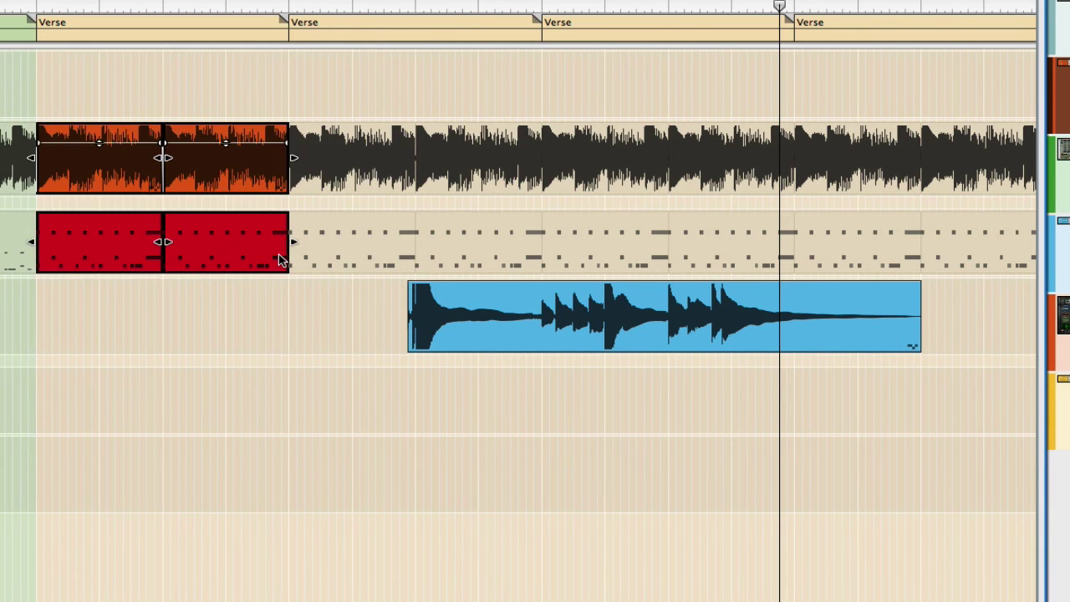
{"action": "key", "text": "Delete"}
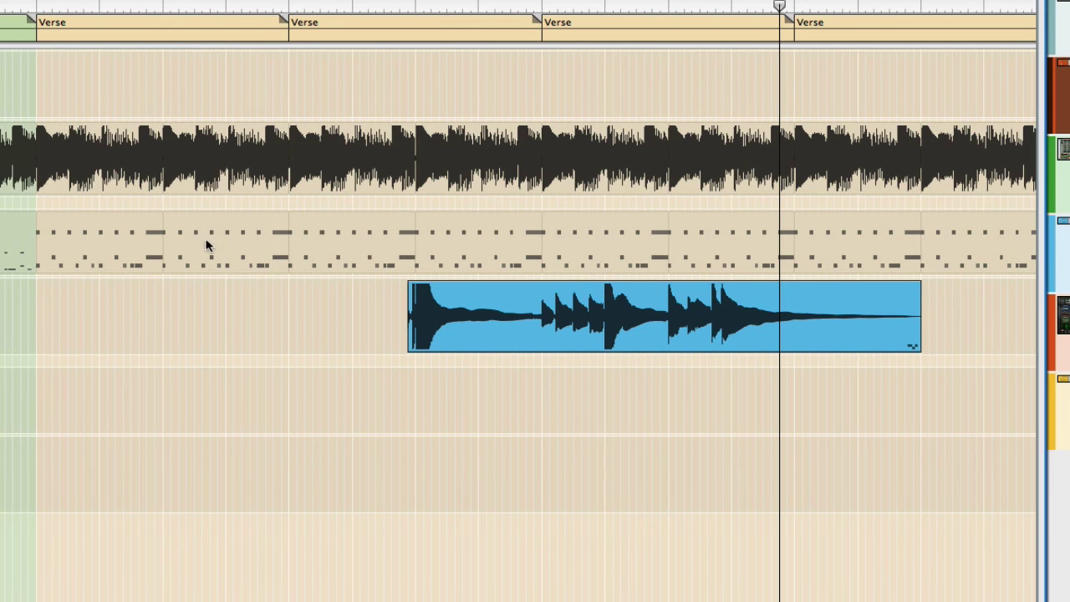
{"action": "scroll", "coordinate": [234, 385], "scroll_direction": "right", "scroll_amount": 5}
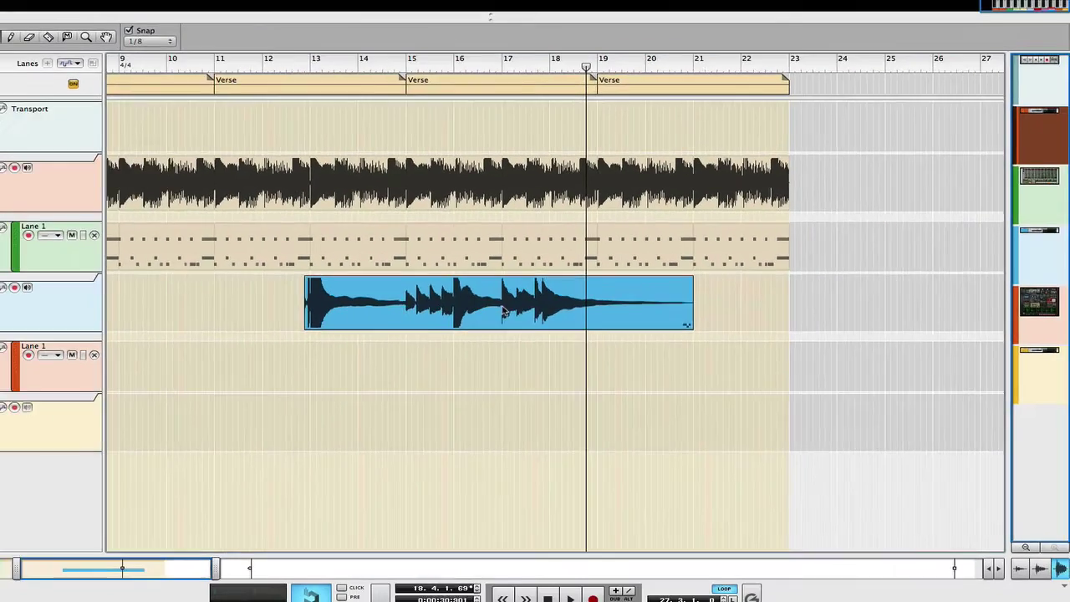
{"action": "scroll", "coordinate": [809, 323], "scroll_direction": "right", "scroll_amount": 3}
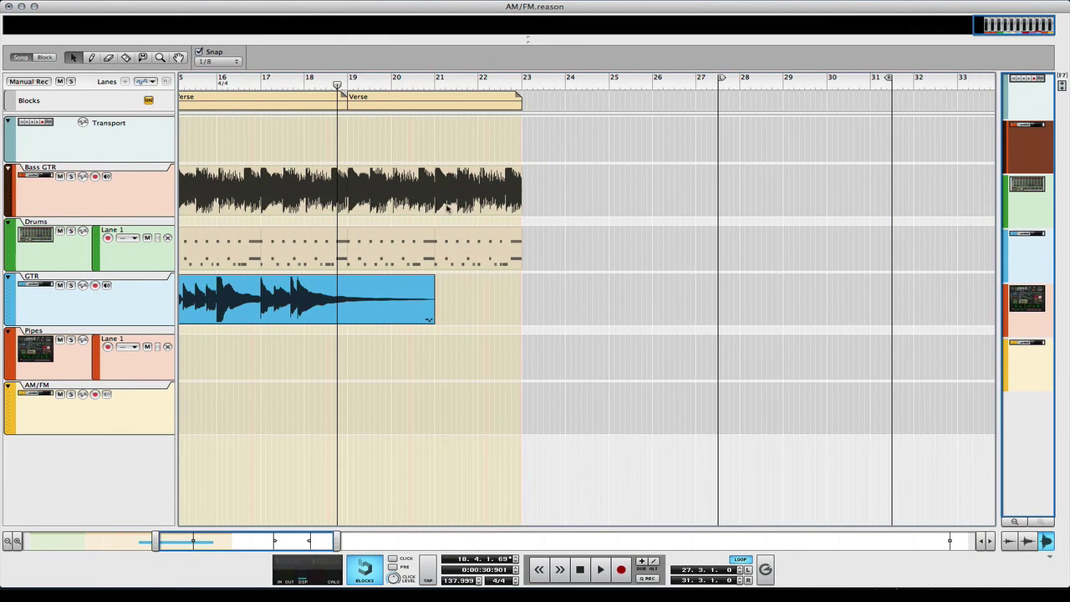
{"action": "left_click", "coordinate": [446, 105]}
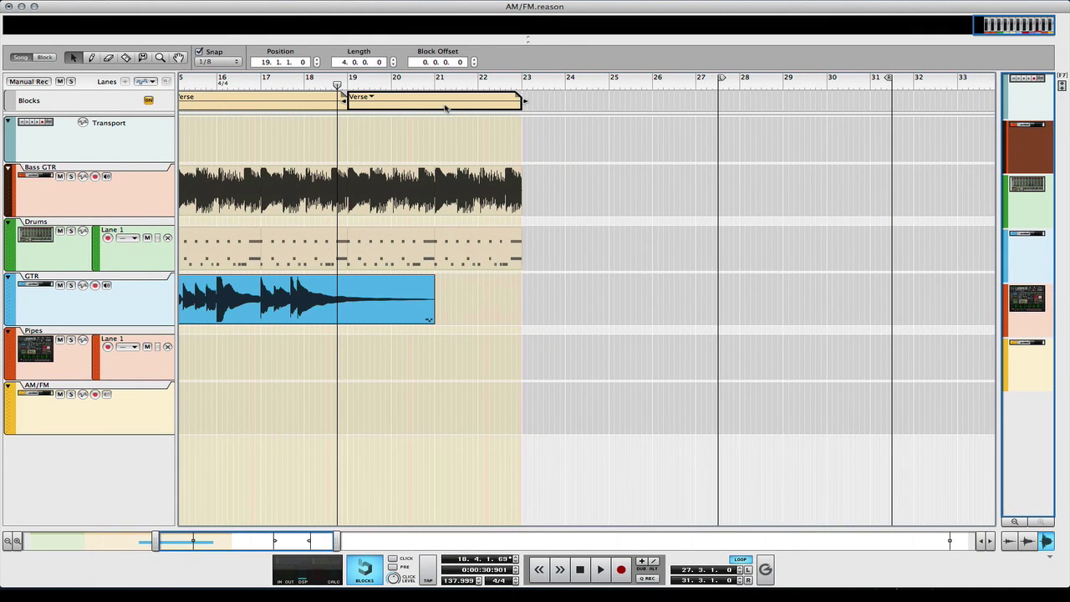
{"action": "key", "text": "super+v"}
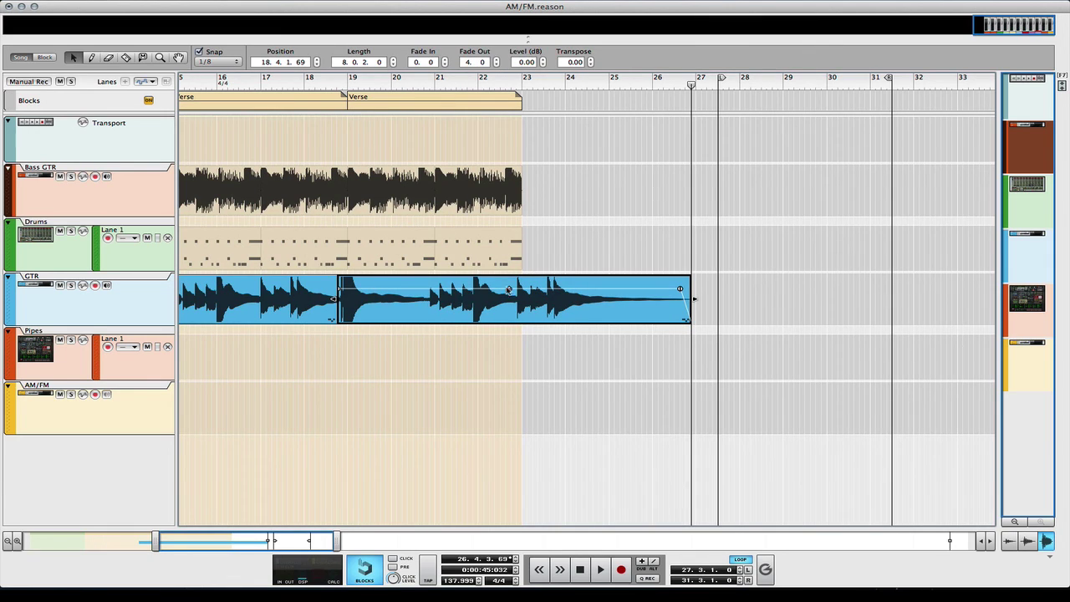
{"action": "key", "text": "super+z"}
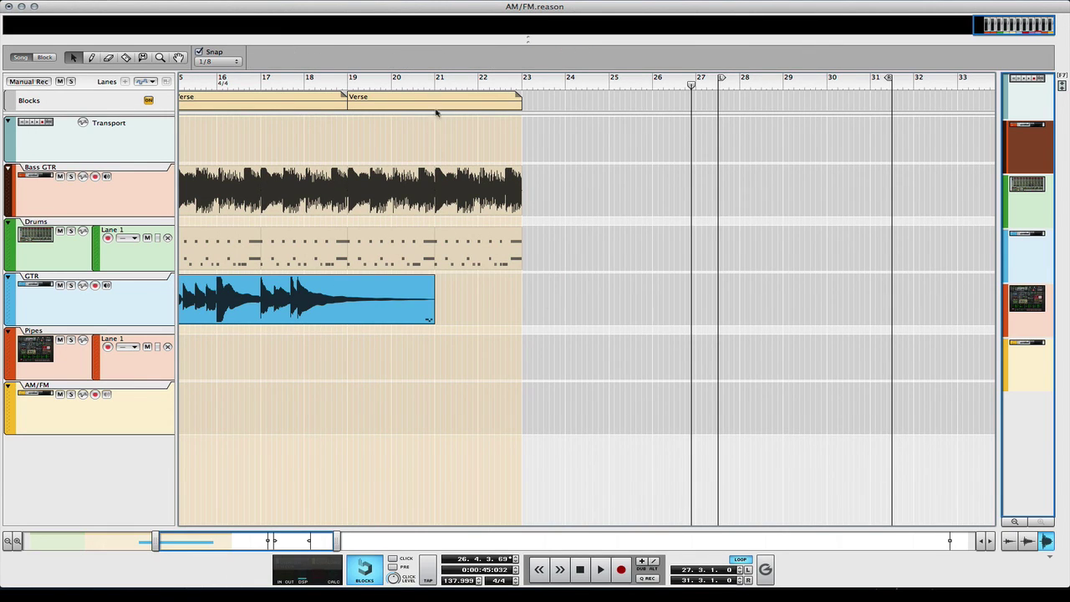
{"action": "left_click", "coordinate": [444, 102]}
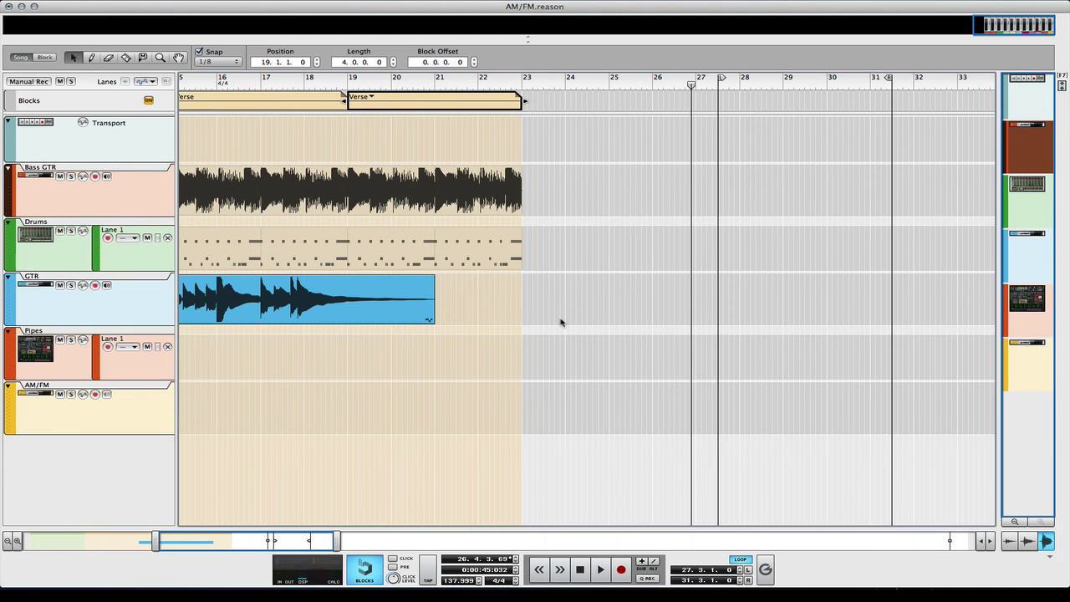
{"action": "left_click", "coordinate": [45, 57]}
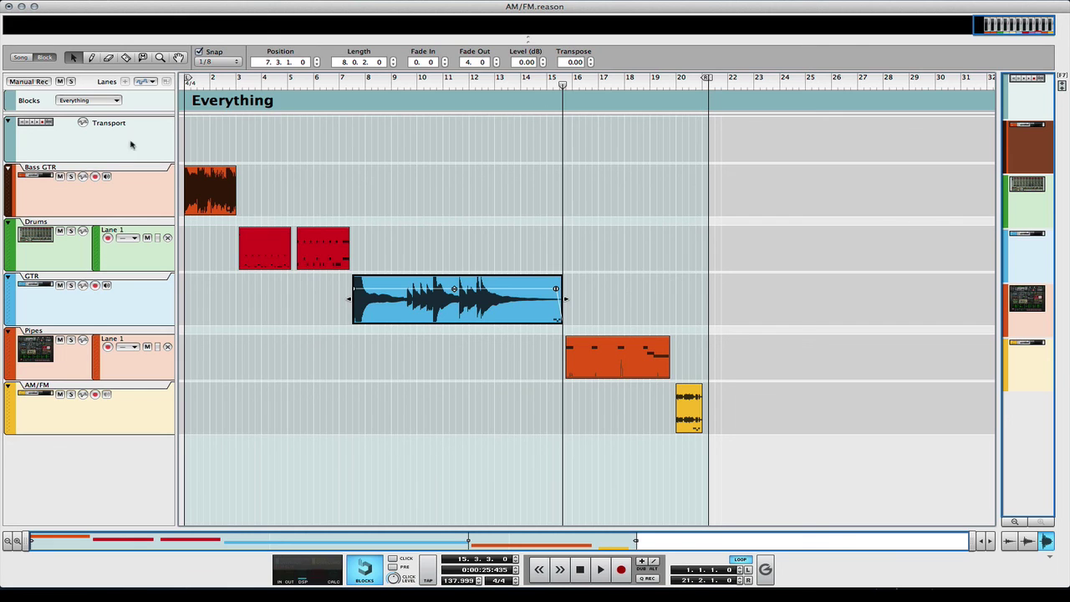
{"action": "left_click", "coordinate": [19, 57]}
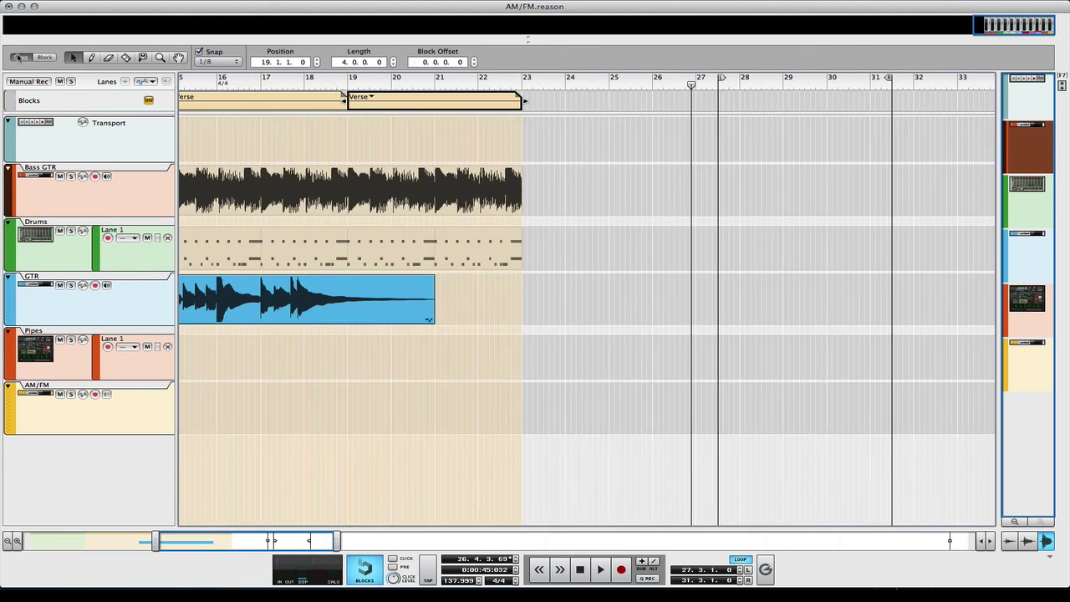
{"action": "scroll", "coordinate": [431, 379], "scroll_direction": "left", "scroll_amount": 10}
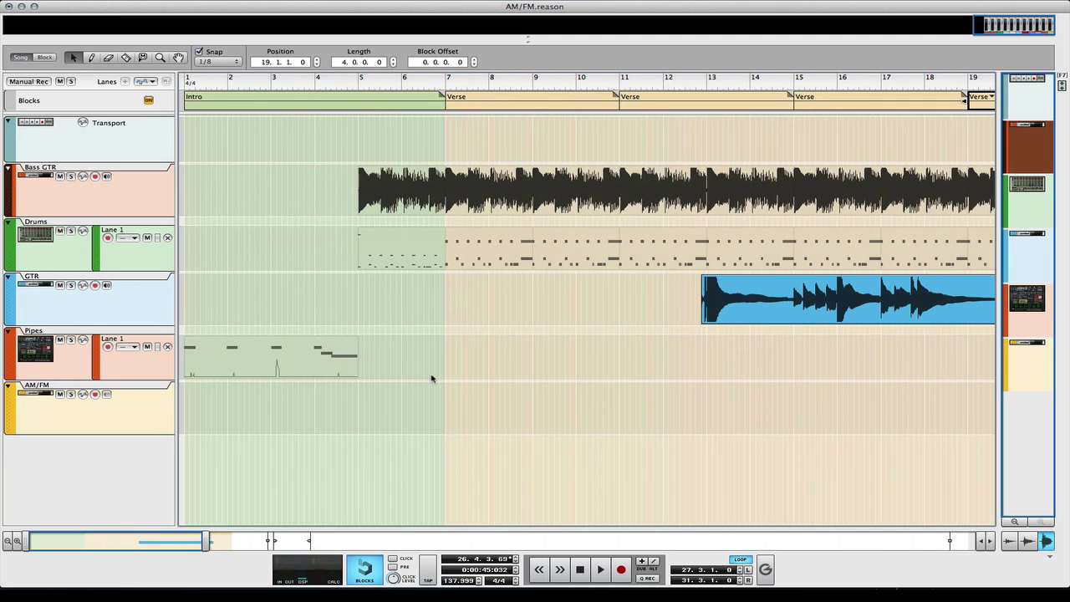
{"action": "scroll", "coordinate": [431, 379], "scroll_direction": "right", "scroll_amount": 7}
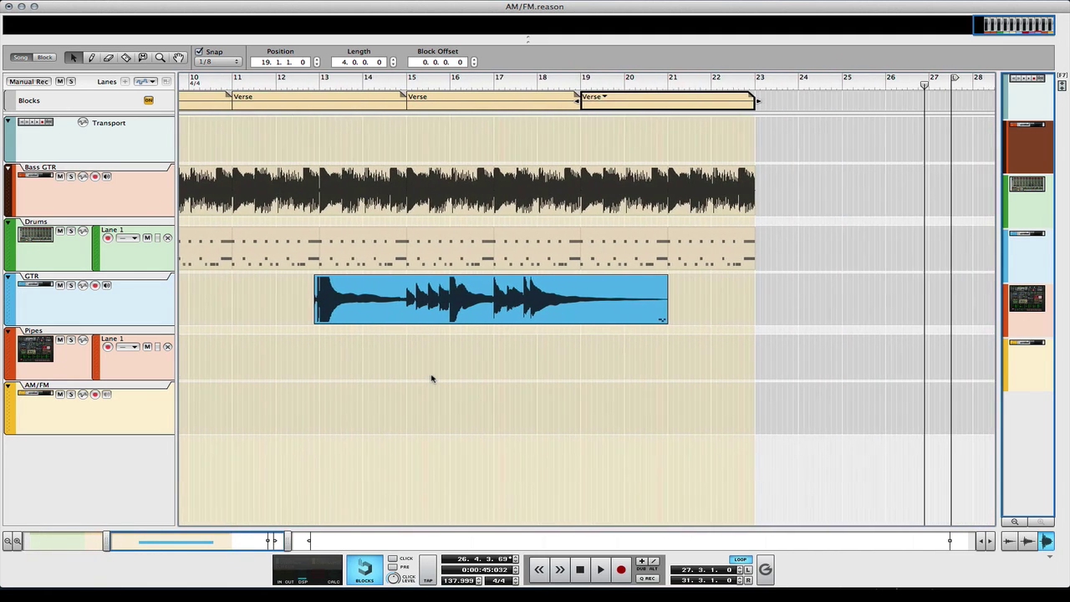